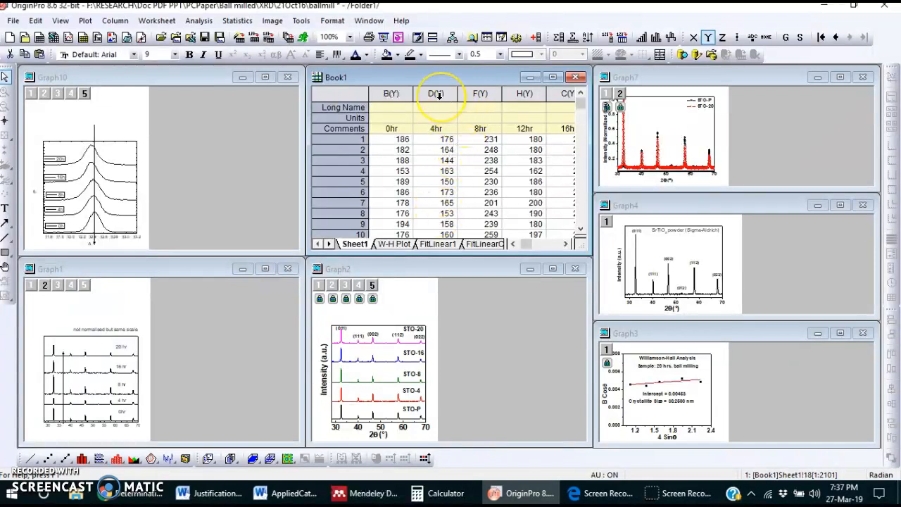
Step: Maximize the Book1 worksheet and plot the 4hr column D(Y) as a line graph
click(552, 79)
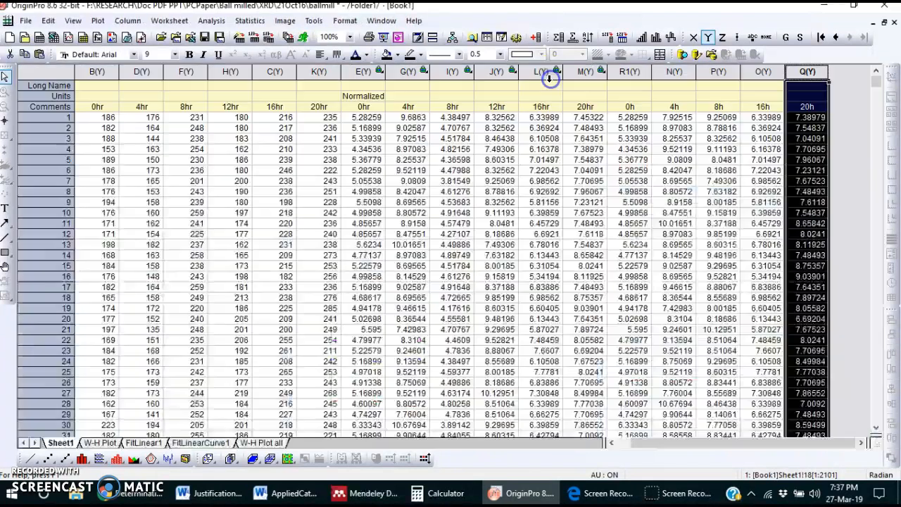
click(147, 74)
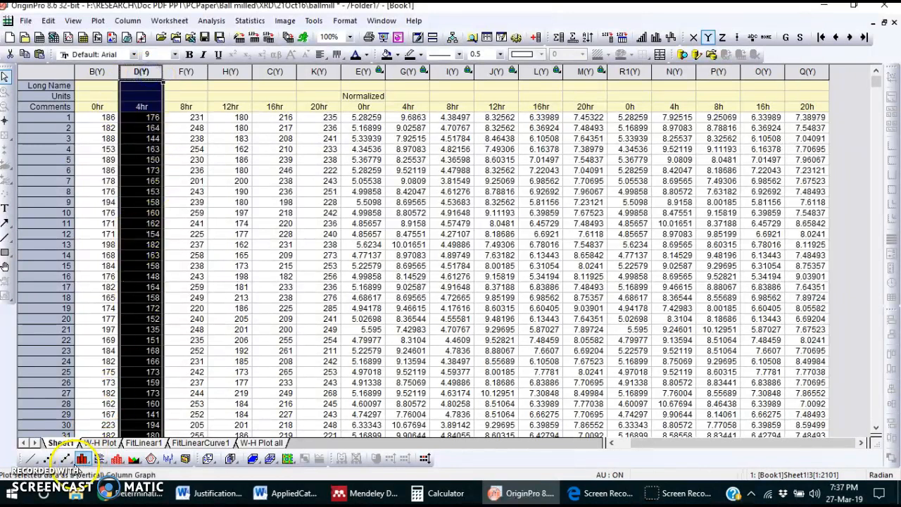
click(31, 459)
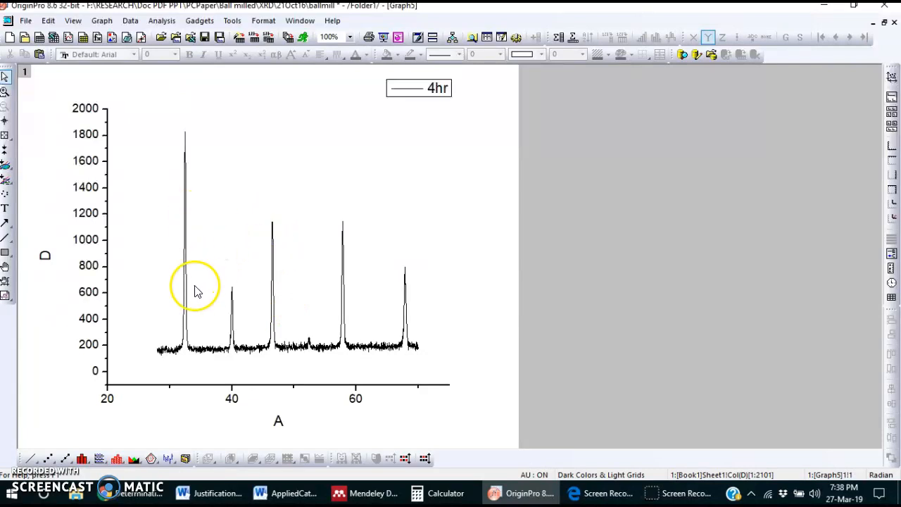
Step: Set the graph's horizontal axis scale from 31.5 to 33.5 to isolate the first diffraction peak
double_click(205, 385)
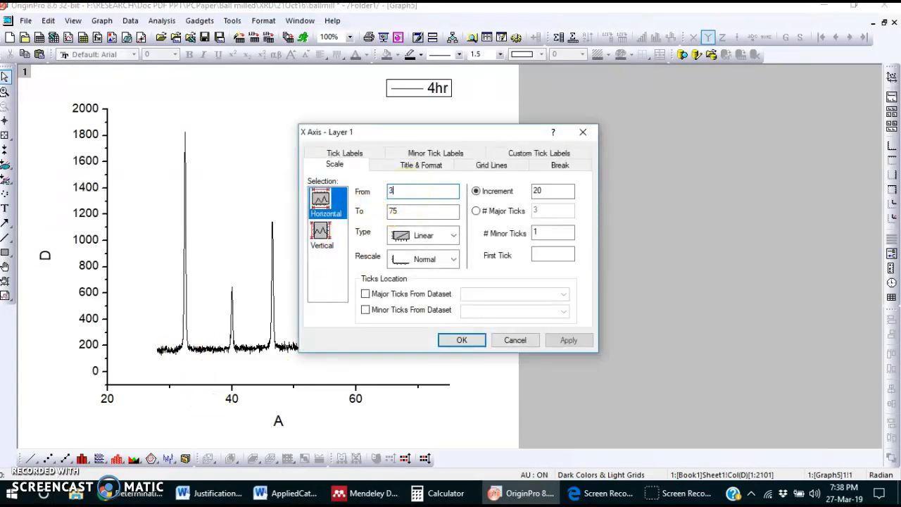
click(431, 210)
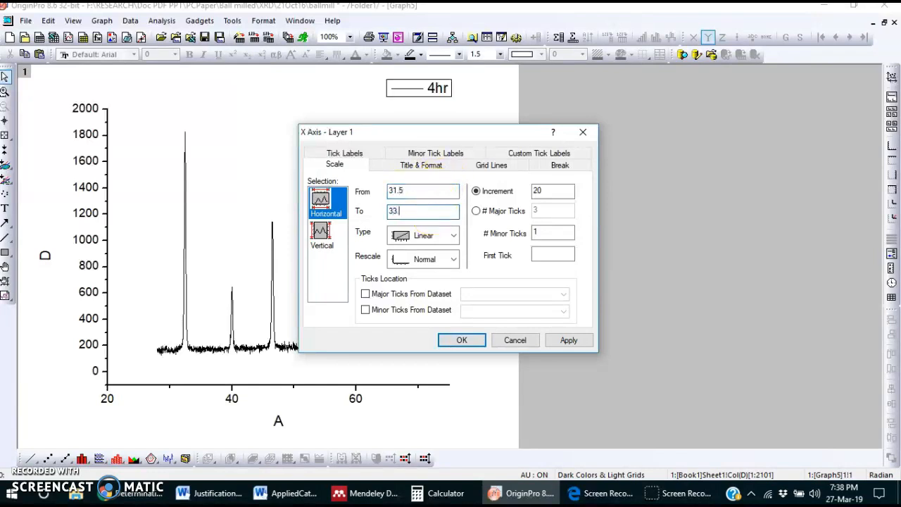
text(33.5)
click(568, 340)
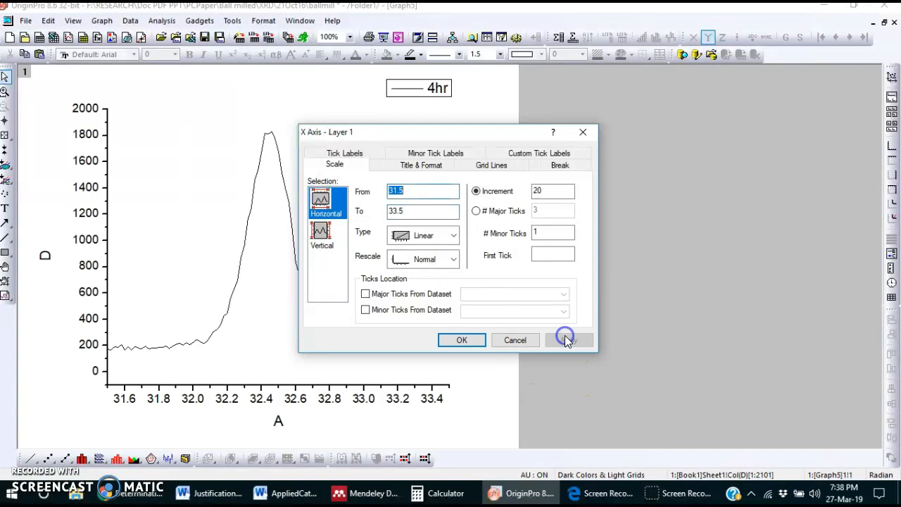
click(461, 340)
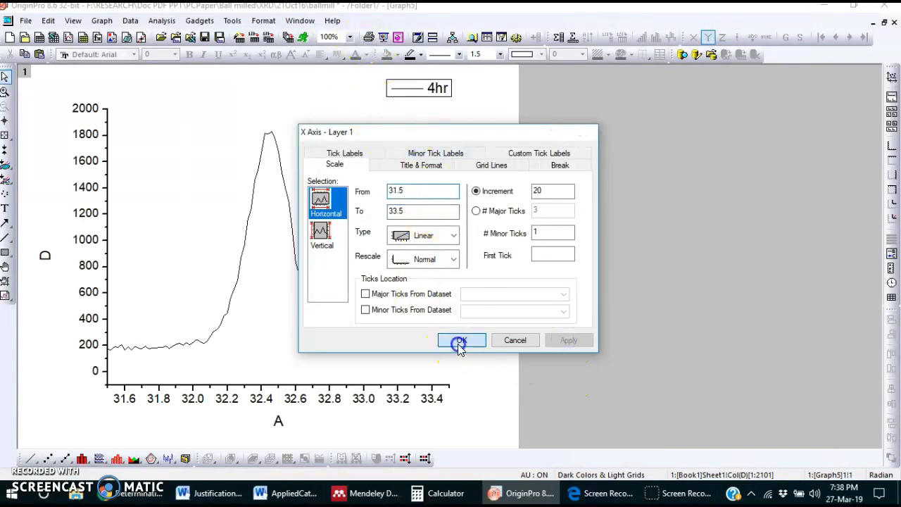
Step: Start a Single Peak Fit on the 4hr curve and choose Gaussian as the peak function
click(161, 22)
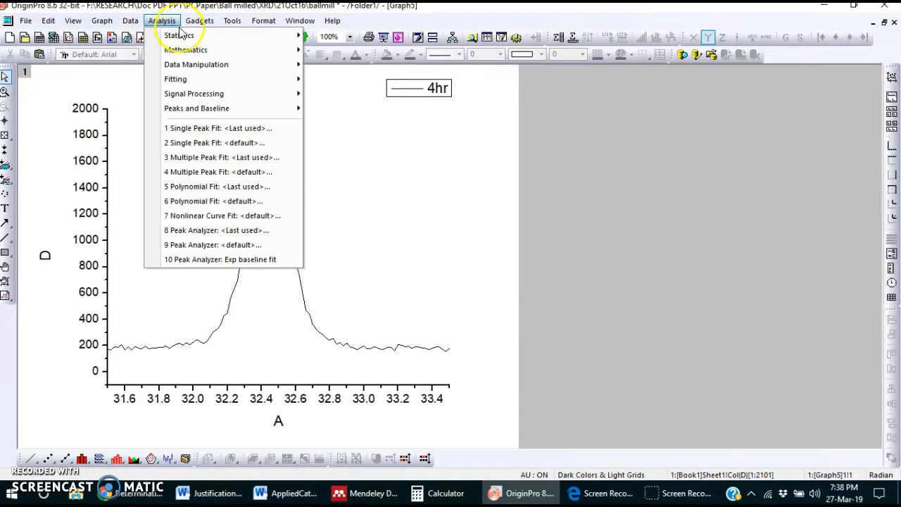
mouse_move(209, 112)
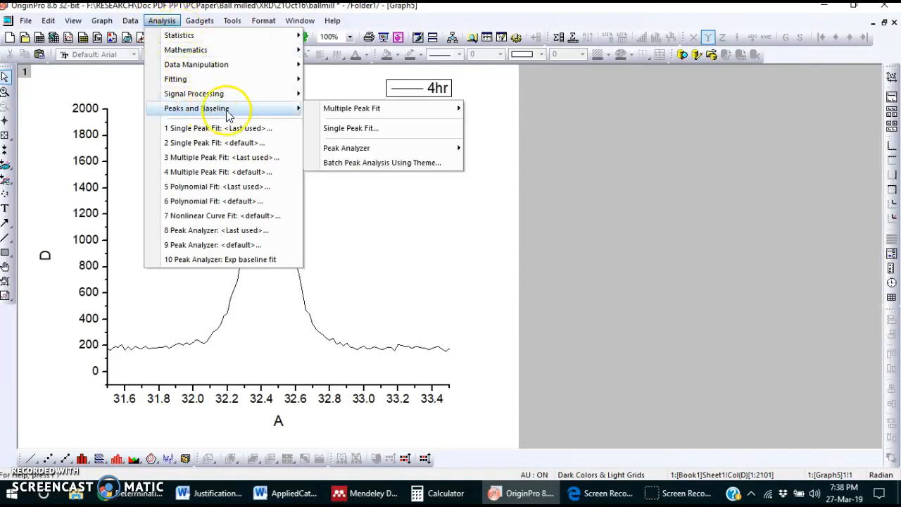
click(352, 129)
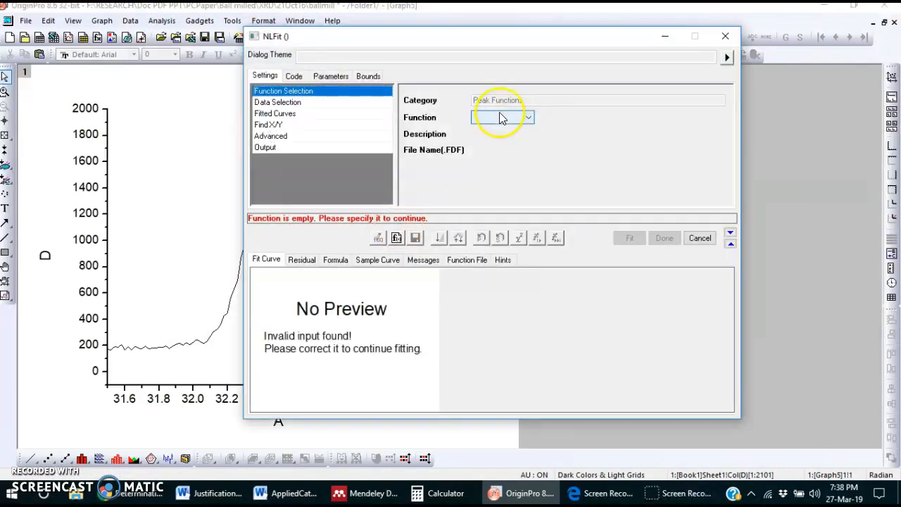
click(501, 119)
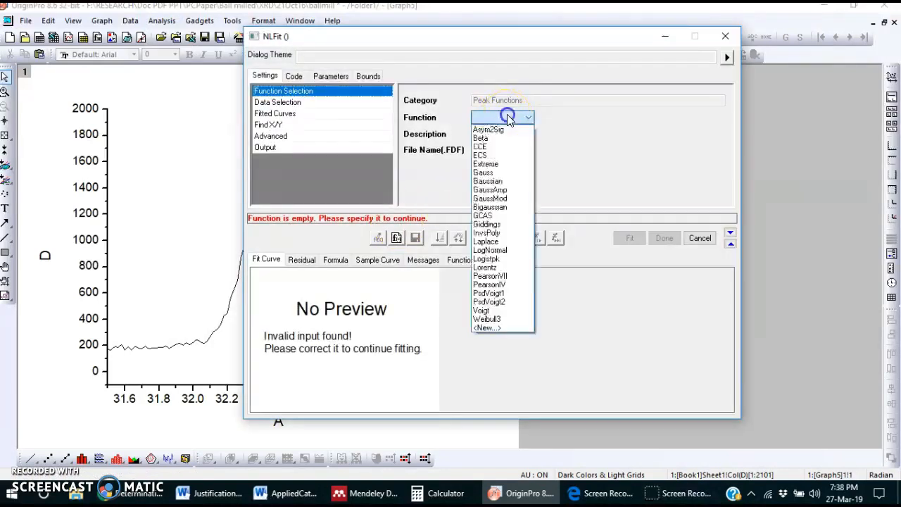
click(501, 184)
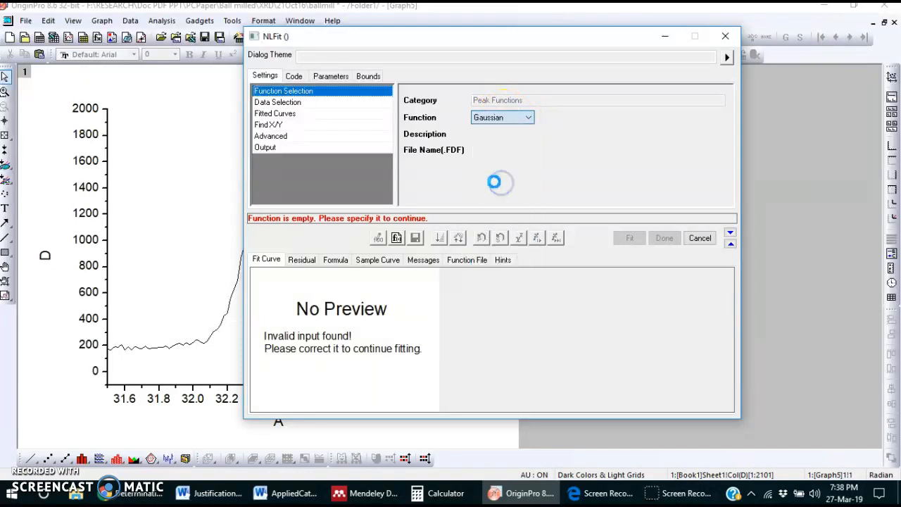
Step: Restrict the fit's input data to range 181:271 by selecting it on the graph, from about 31.6 to 33.4
click(282, 103)
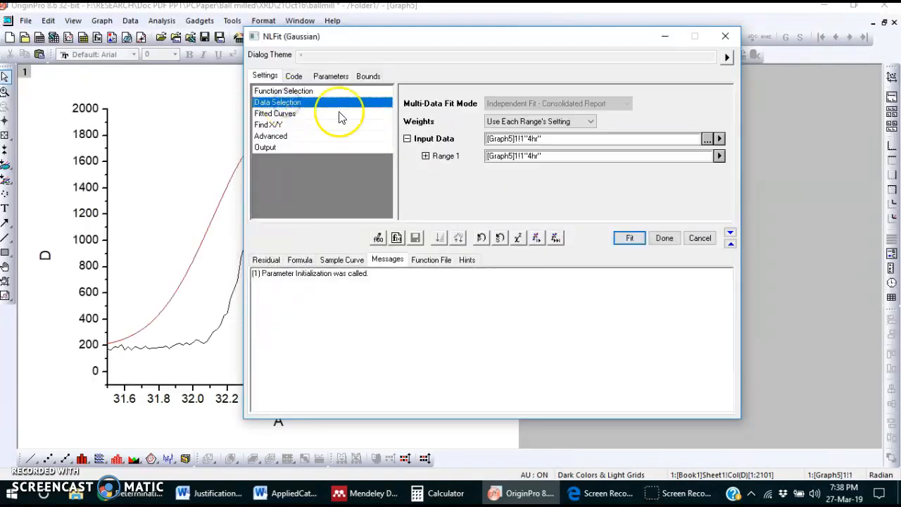
click(719, 156)
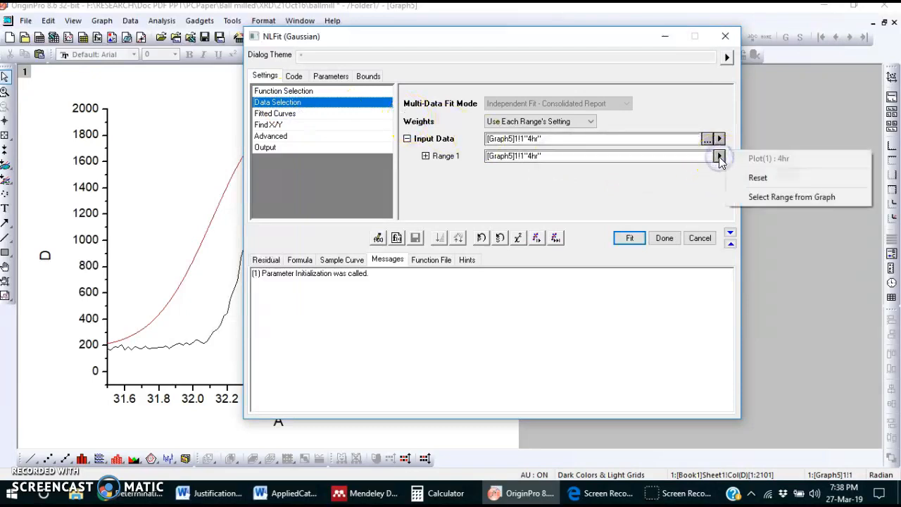
click(766, 199)
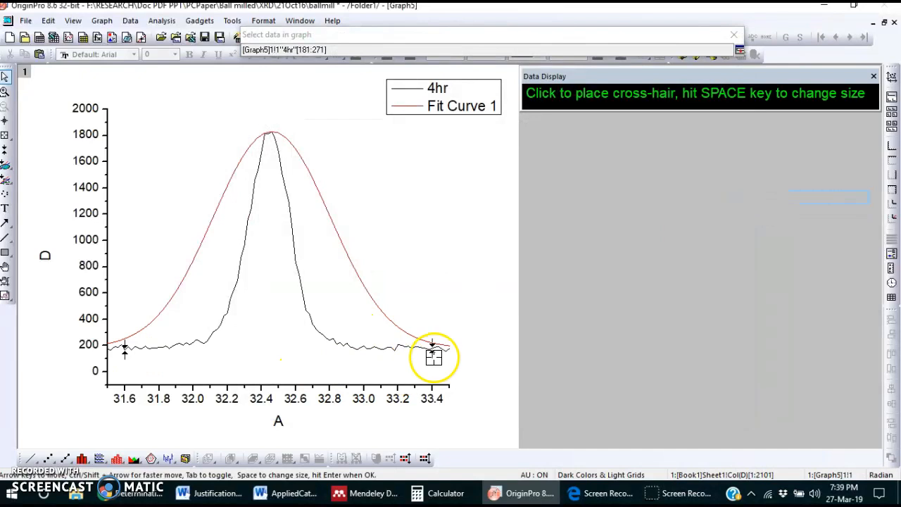
click(739, 54)
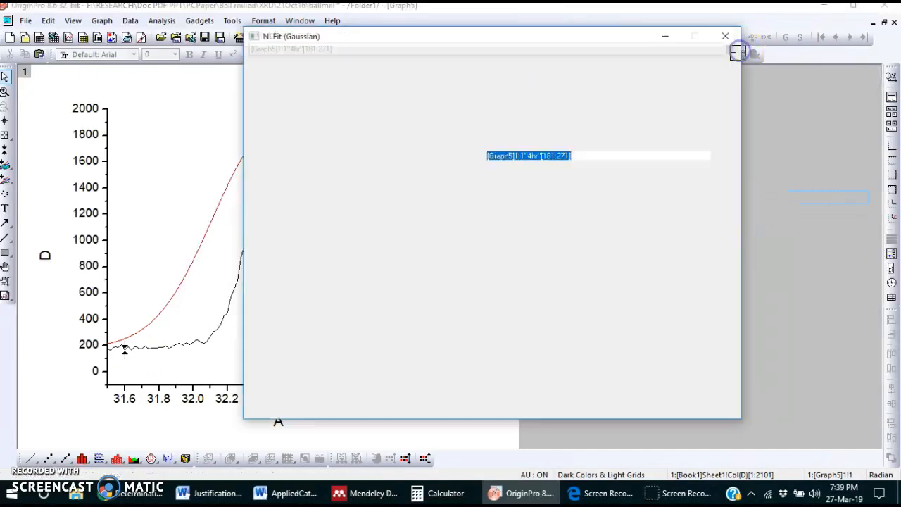
Step: Run the Gaussian fit through single iterations and then until it converges, keeping the peak visible beside the dialog
click(536, 238)
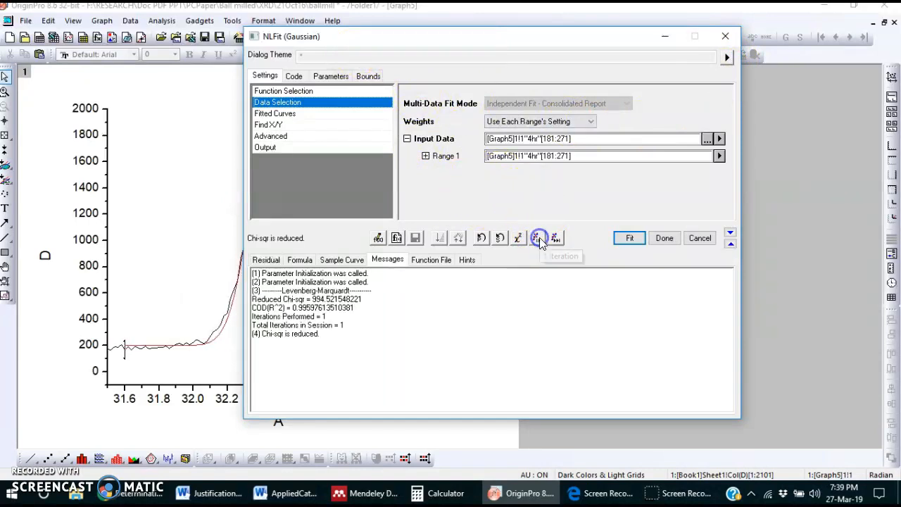
drag(501, 36, 672, 34)
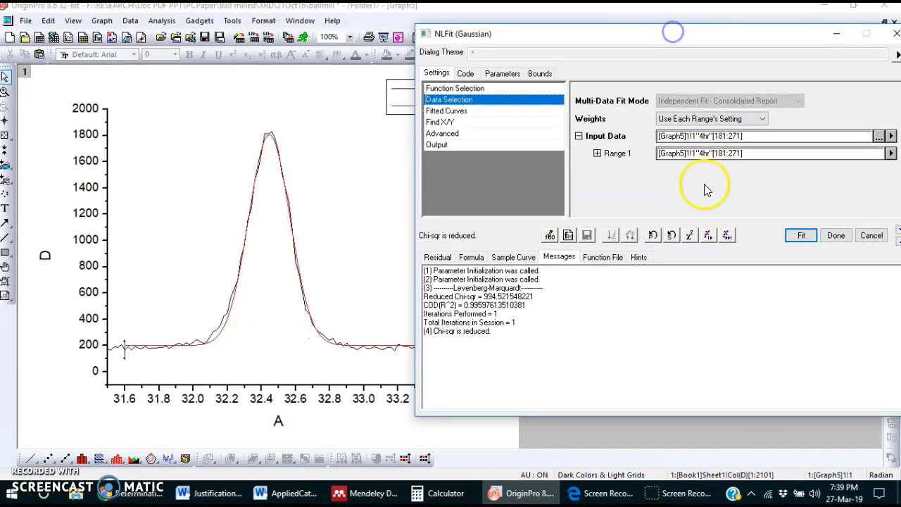
click(707, 236)
click(707, 235)
click(707, 236)
click(727, 235)
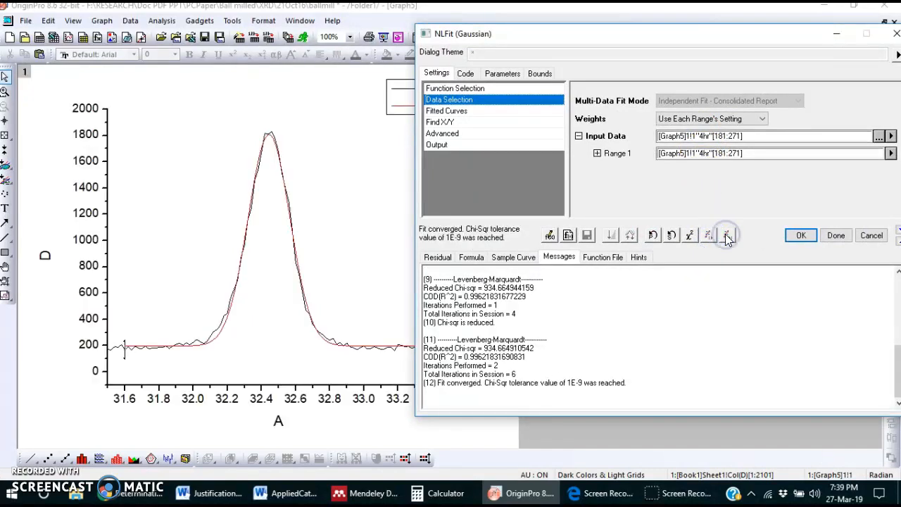
click(726, 235)
Step: Accept the Gaussian fit and choose not to switch to the report sheet
click(802, 236)
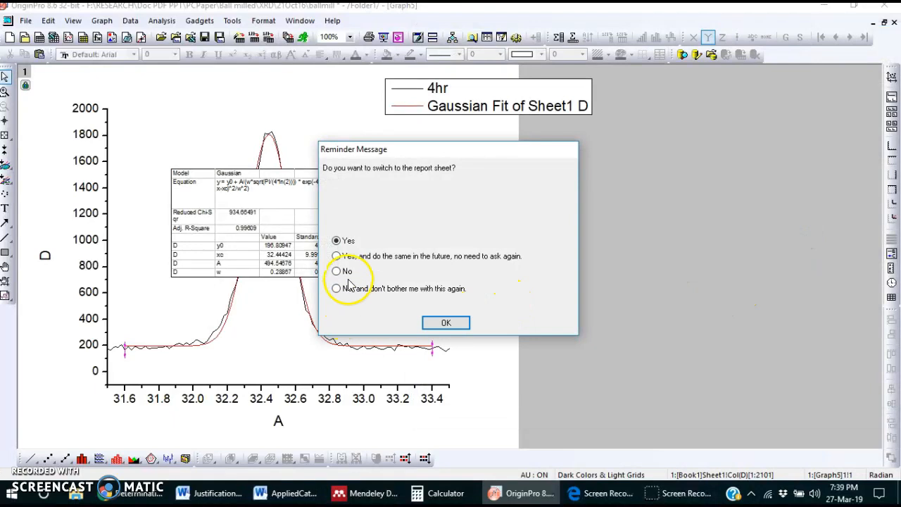
click(338, 272)
click(443, 323)
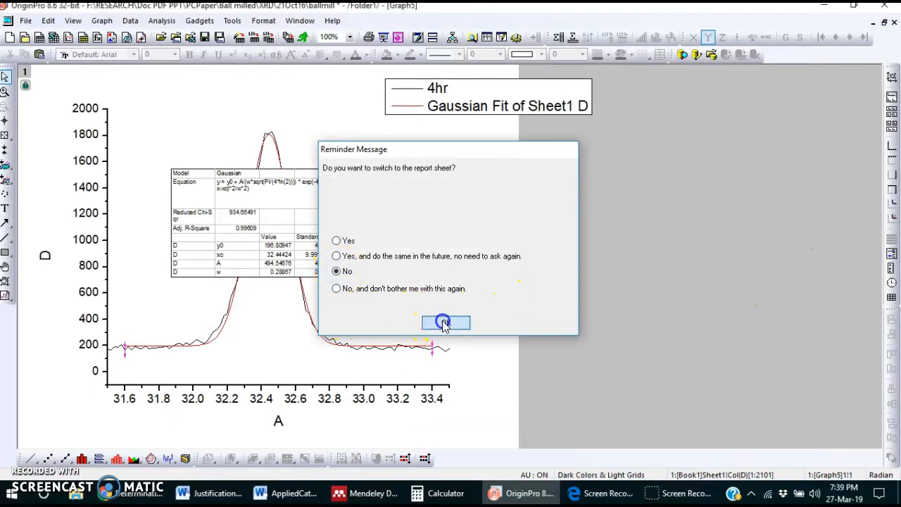
Step: Enlarge the fit results table to read its parameters, then delete the table and the legend from the graph
click(313, 229)
drag(342, 282, 403, 343)
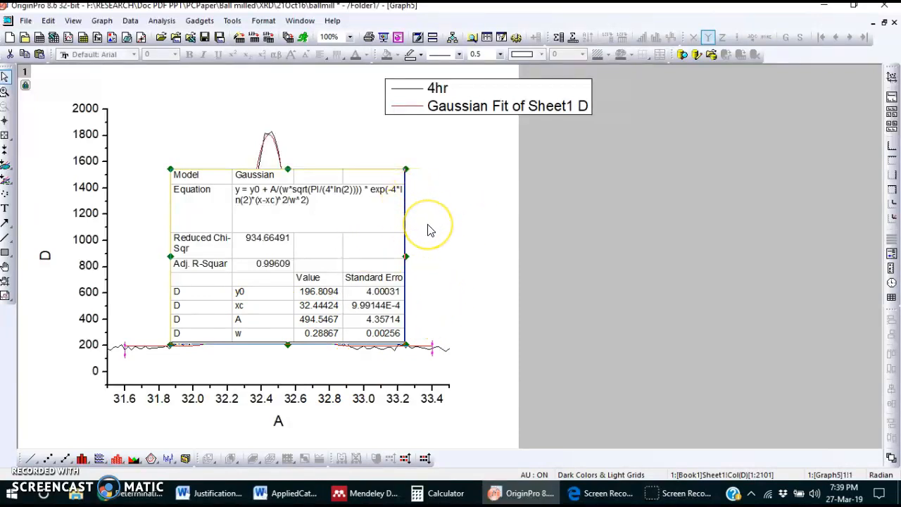
key(Delete)
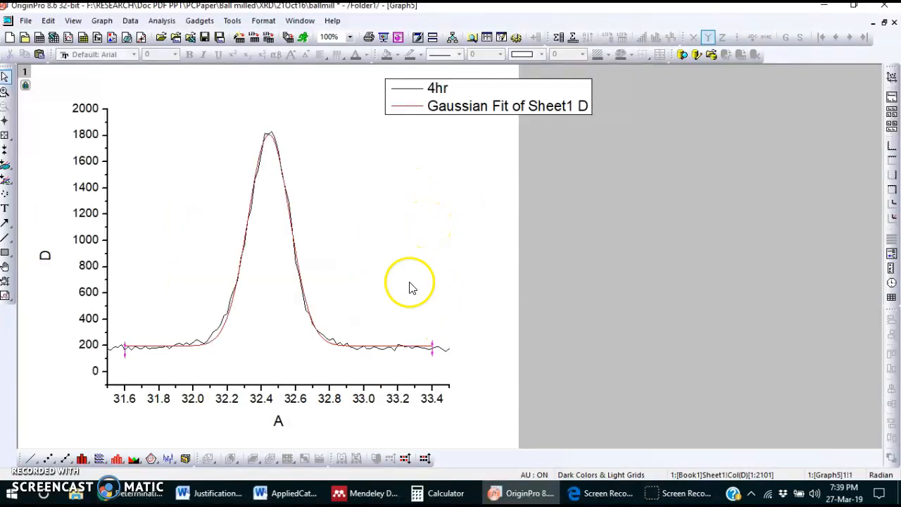
click(501, 100)
key(Delete)
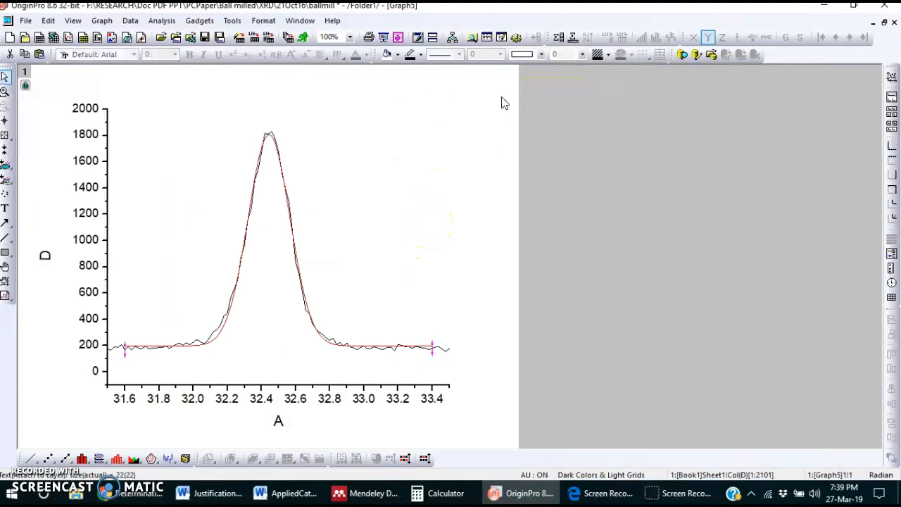
Step: Set the horizontal axis scale from 38.5 to 41 to show the second diffraction peak
double_click(319, 387)
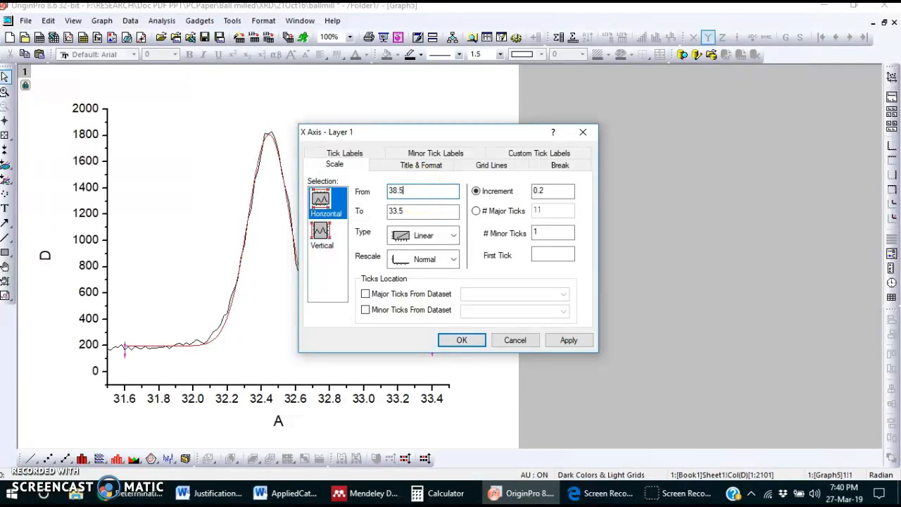
double_click(418, 211)
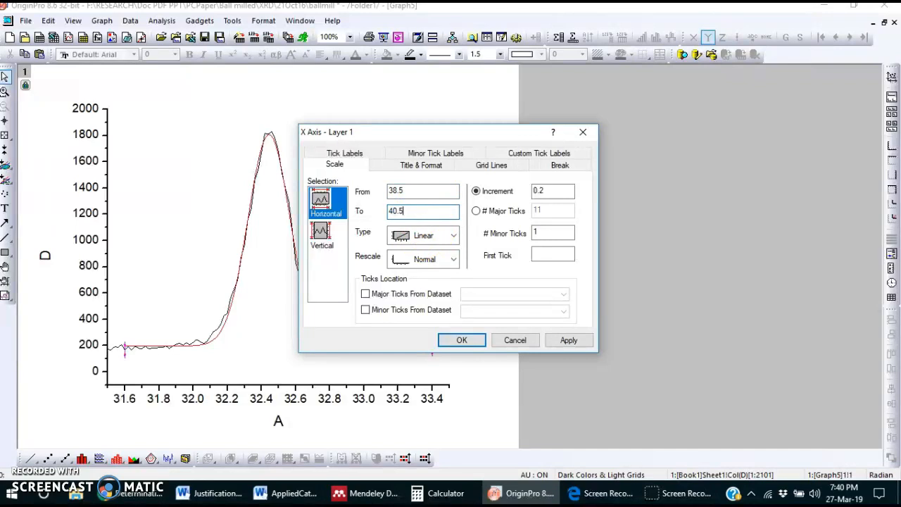
click(569, 340)
drag(479, 132, 605, 103)
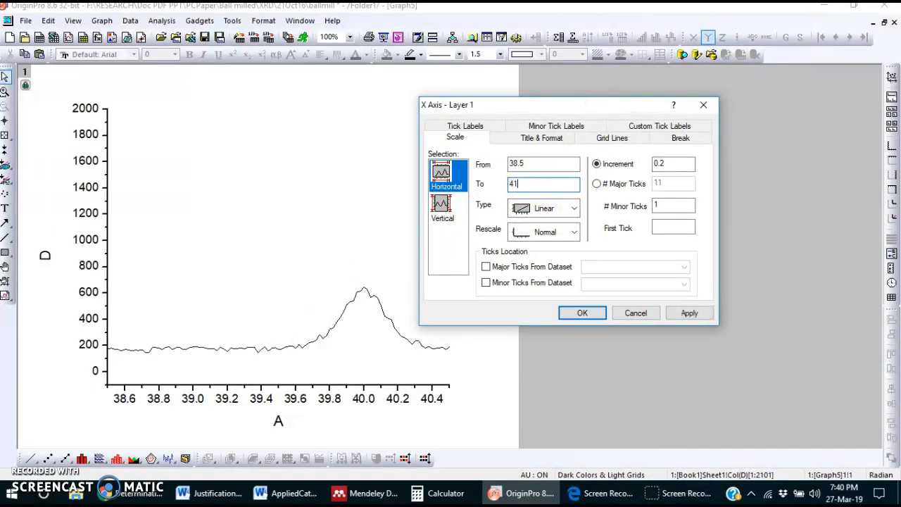
click(687, 315)
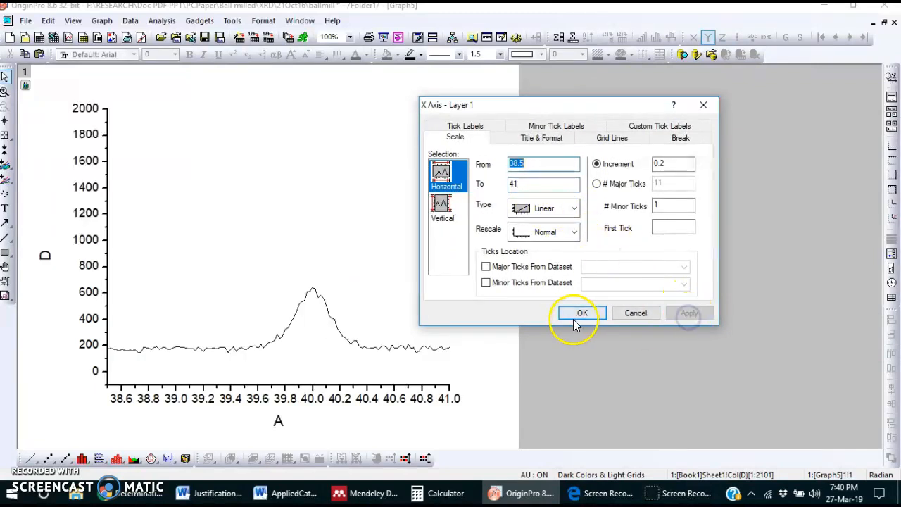
Step: Set the upper limit of the vertical axis to 800 and accept the axis settings
click(441, 205)
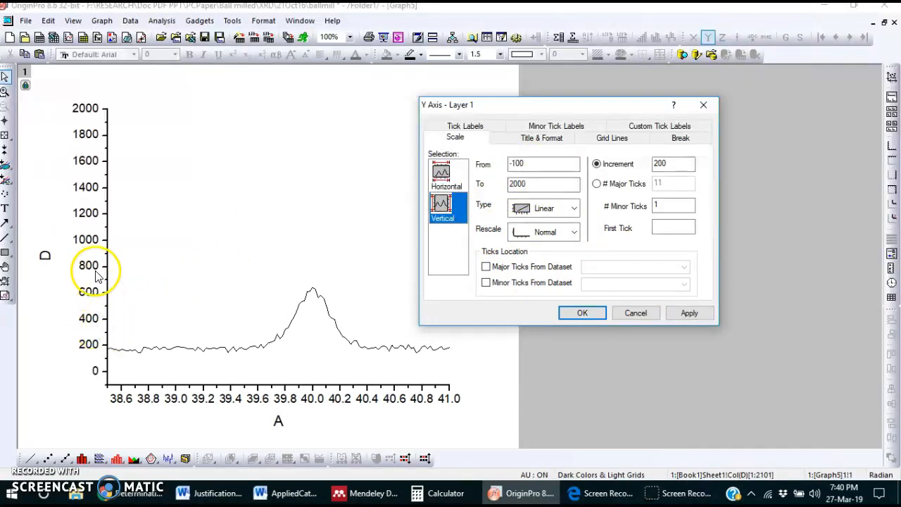
double_click(554, 185)
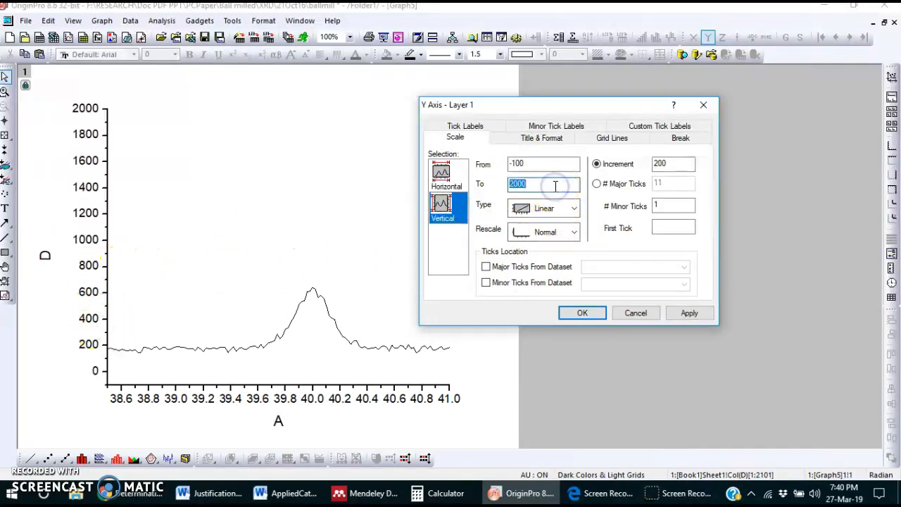
text(800)
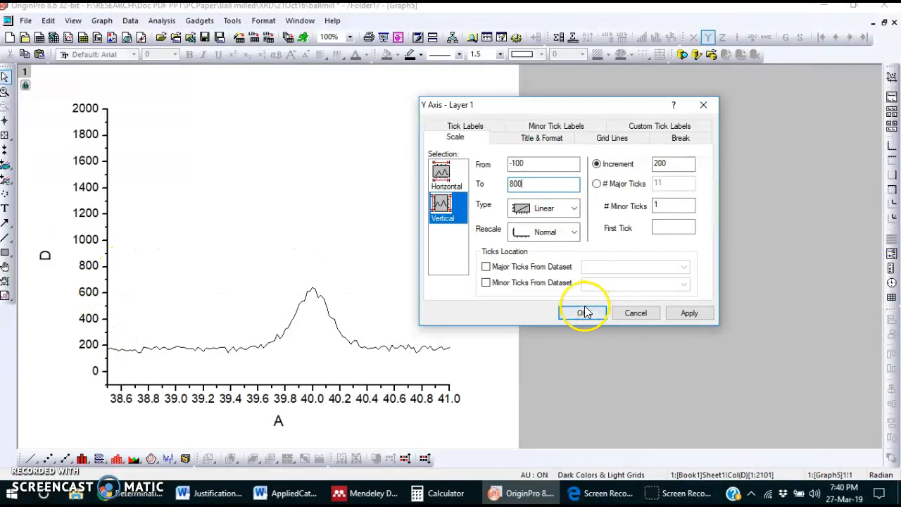
click(580, 313)
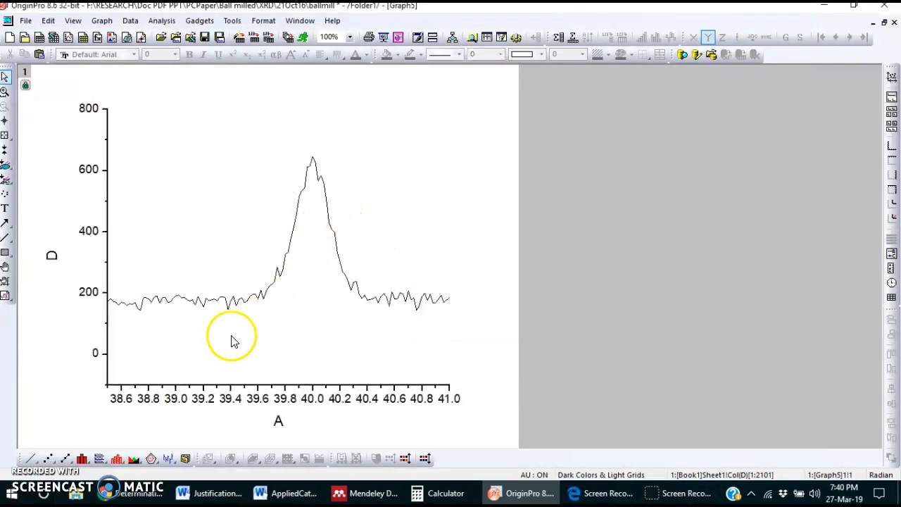
Step: Start a Single Peak Fit for the second peak near 40 with the Gaussian function
click(161, 20)
mouse_move(232, 115)
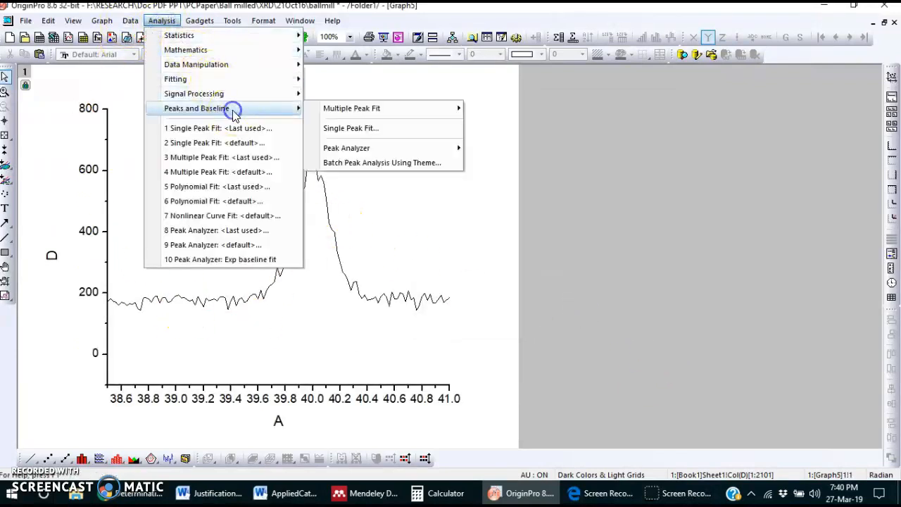
click(363, 124)
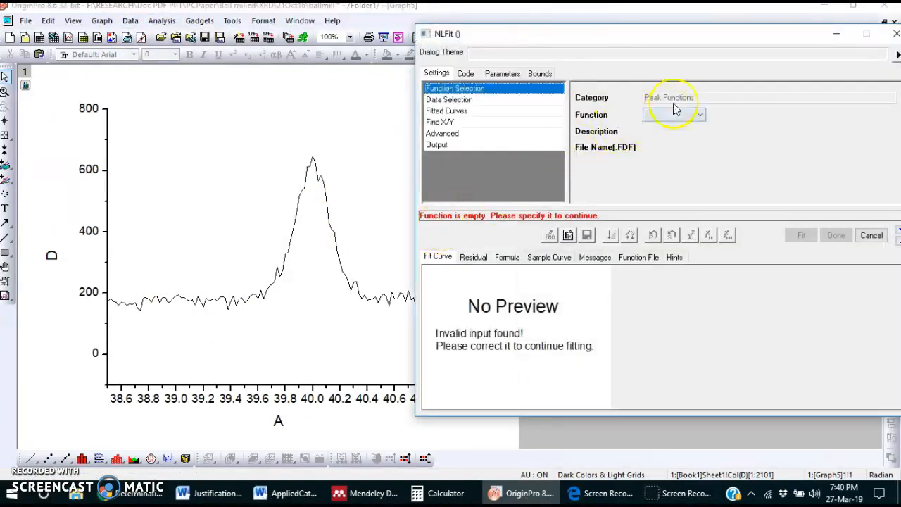
click(688, 117)
click(686, 177)
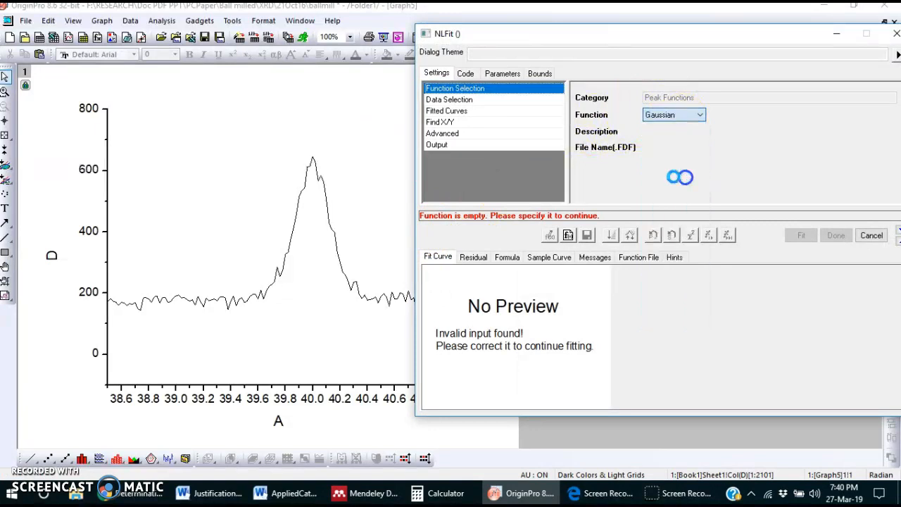
Step: Choose the fit's input range on the graph around the second peak, from about 38.6 to 40.9
click(458, 100)
click(890, 153)
click(849, 198)
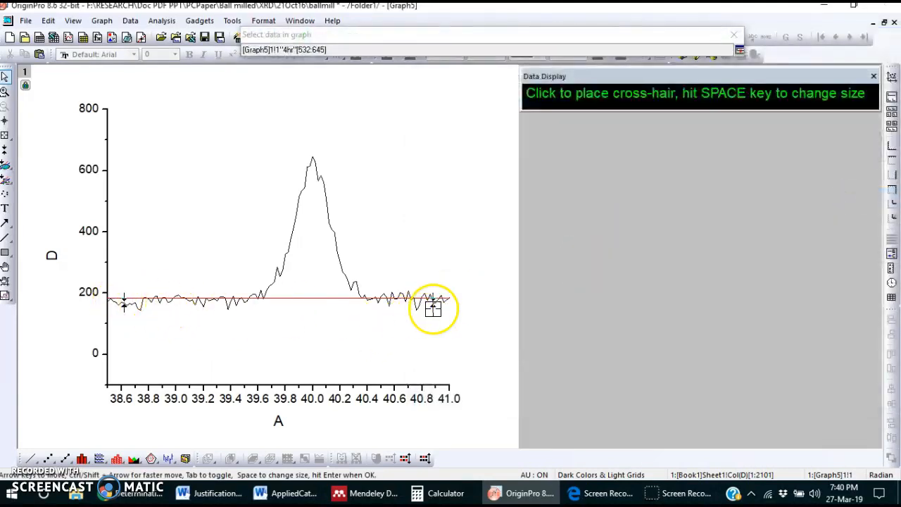
click(741, 53)
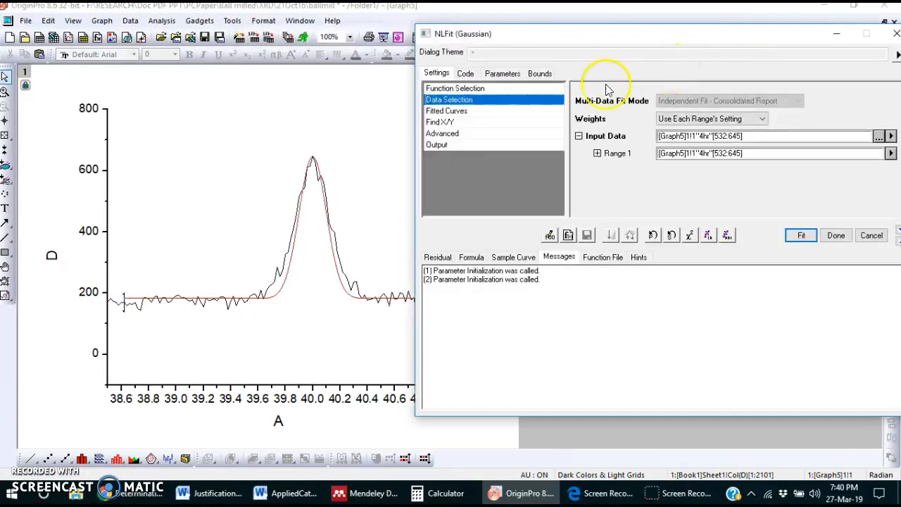
Step: Iterate the Gaussian fit of the second peak until it converges, then accept it without switching to the report sheet
click(709, 237)
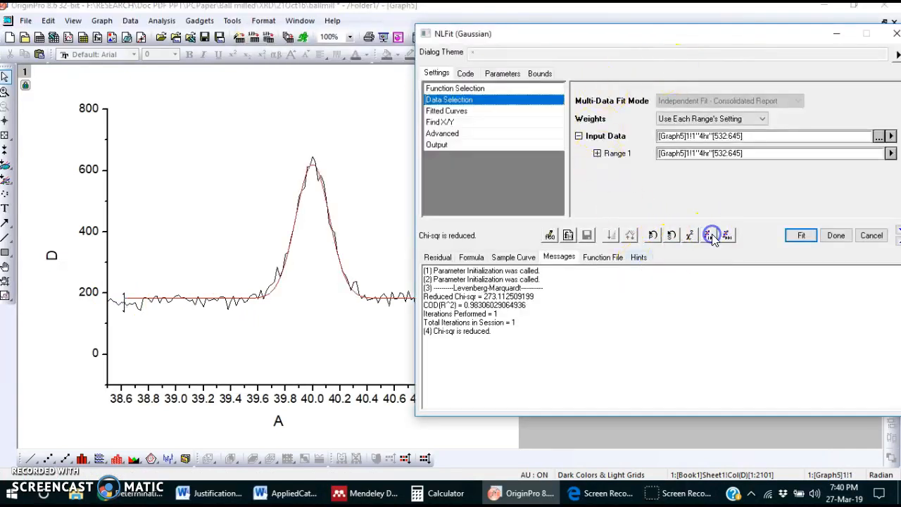
click(709, 236)
click(709, 237)
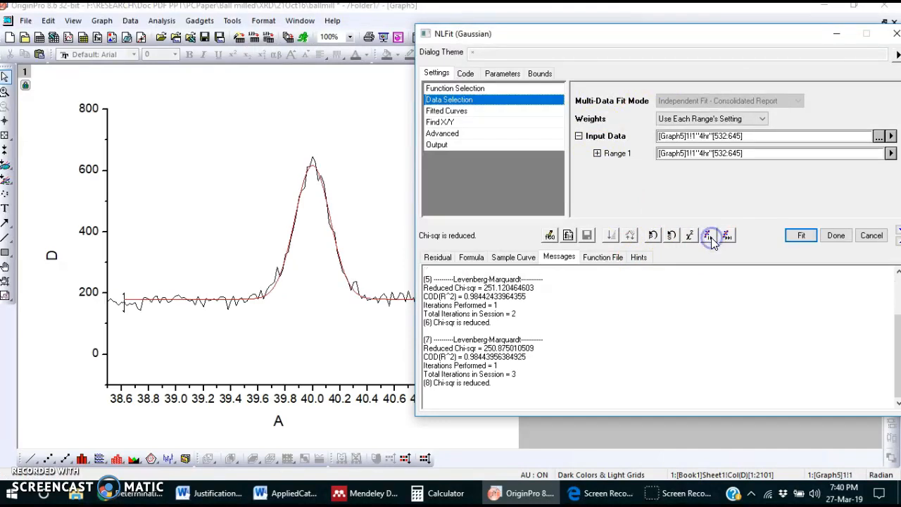
click(727, 237)
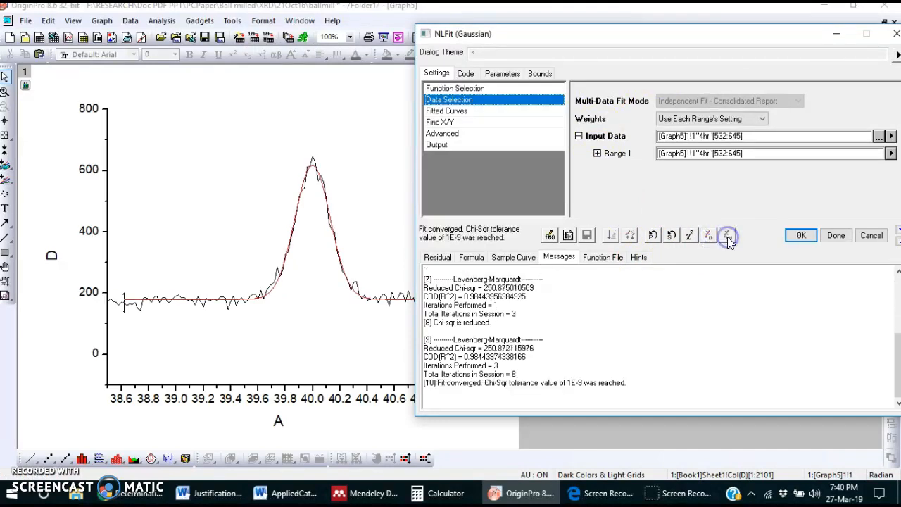
click(801, 236)
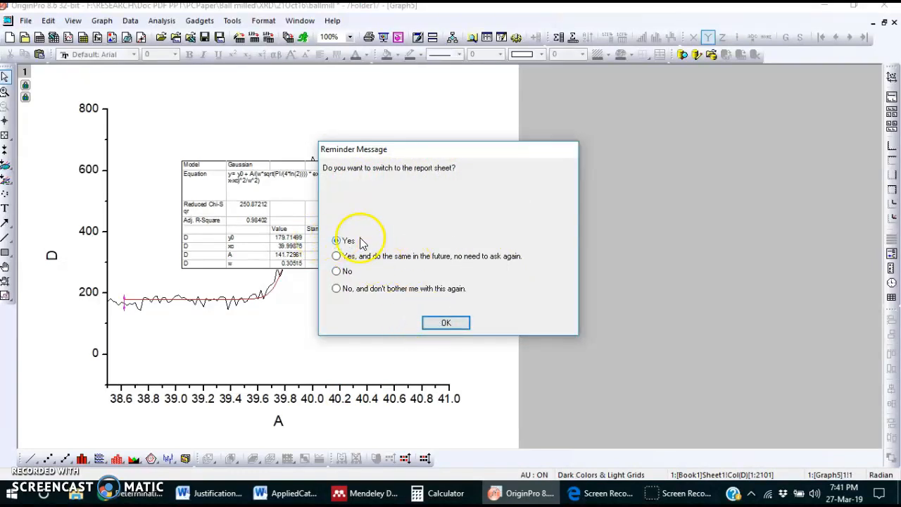
click(433, 318)
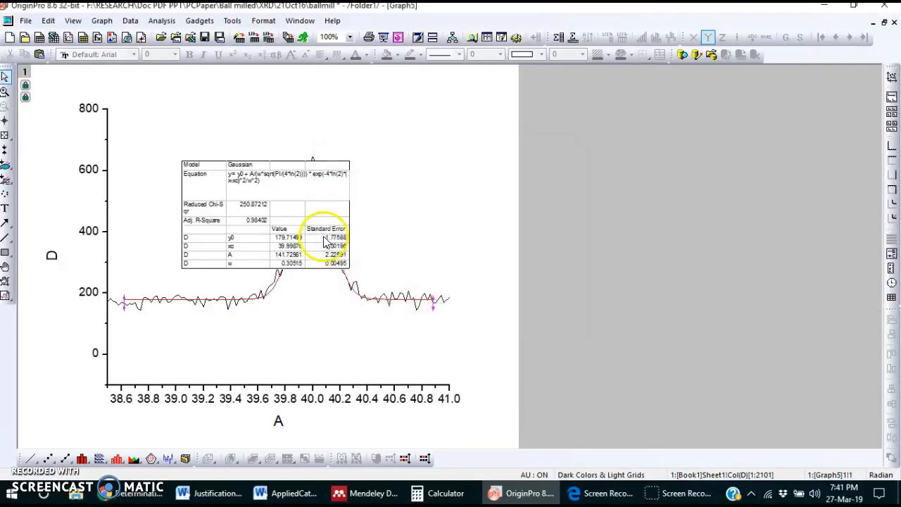
Step: Enlarge the second peak's fit results table to read its parameters, then delete the table from the graph
click(322, 211)
click(434, 333)
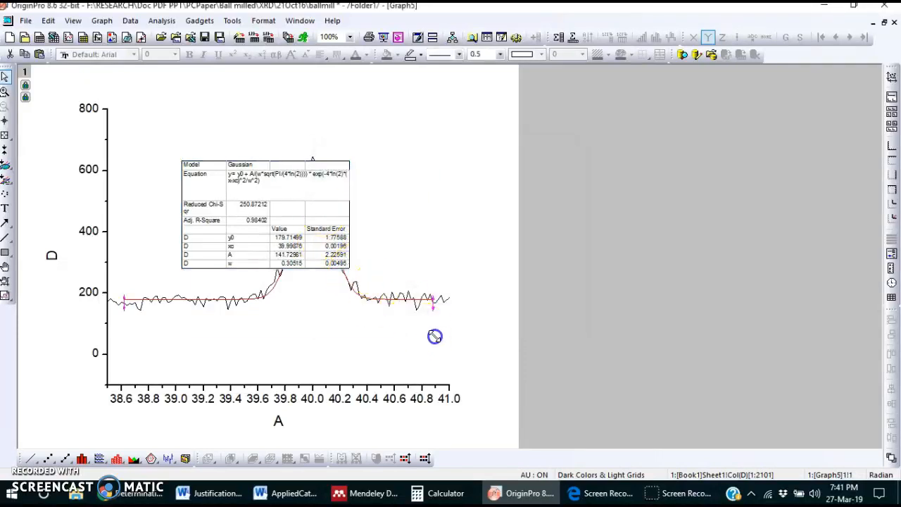
drag(496, 400, 495, 400)
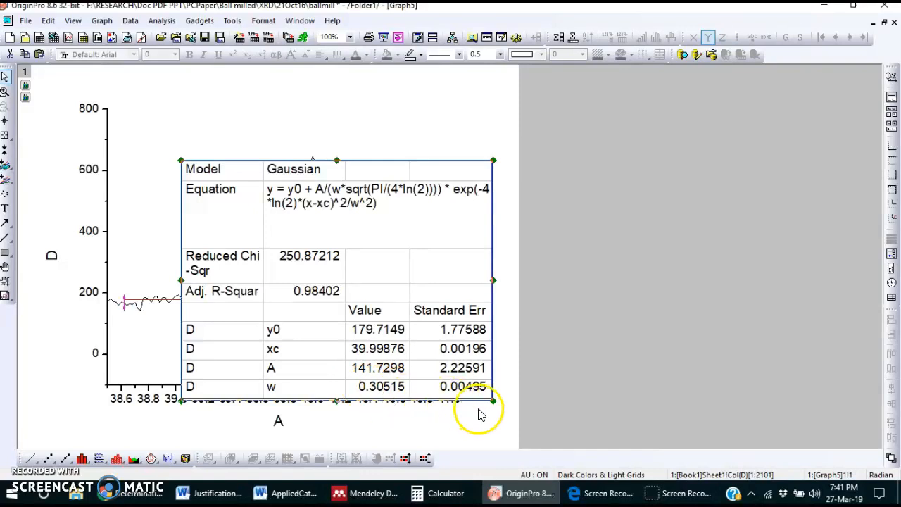
click(480, 386)
drag(480, 386, 392, 291)
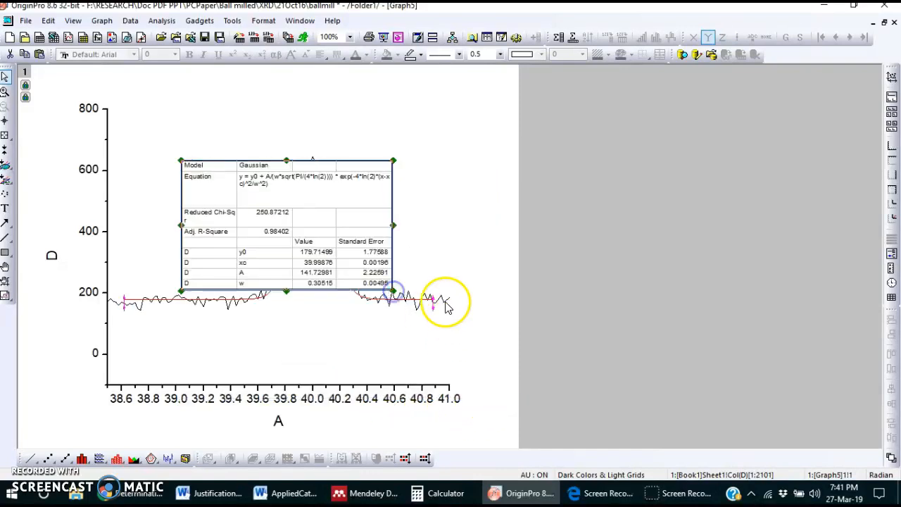
key(Delete)
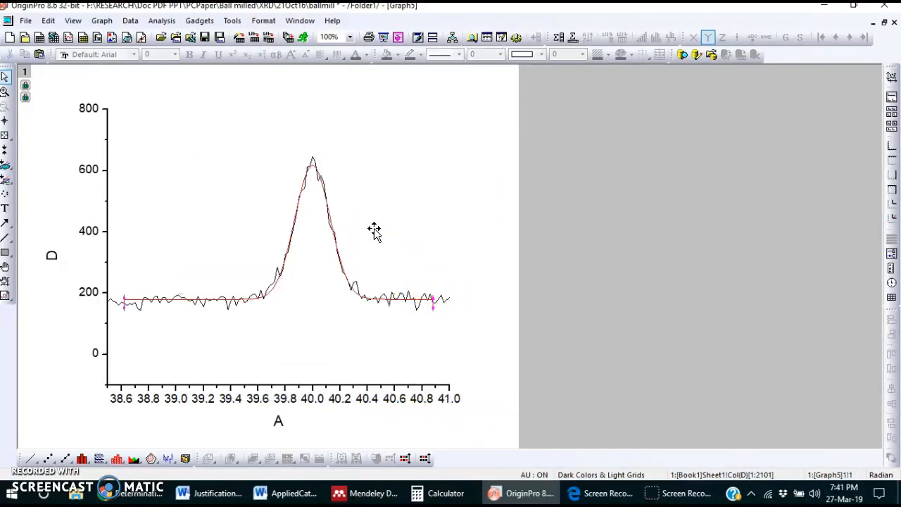
Step: Set the horizontal axis scale from 28 to 70 to show the whole diffraction pattern
click(347, 386)
double_click(346, 386)
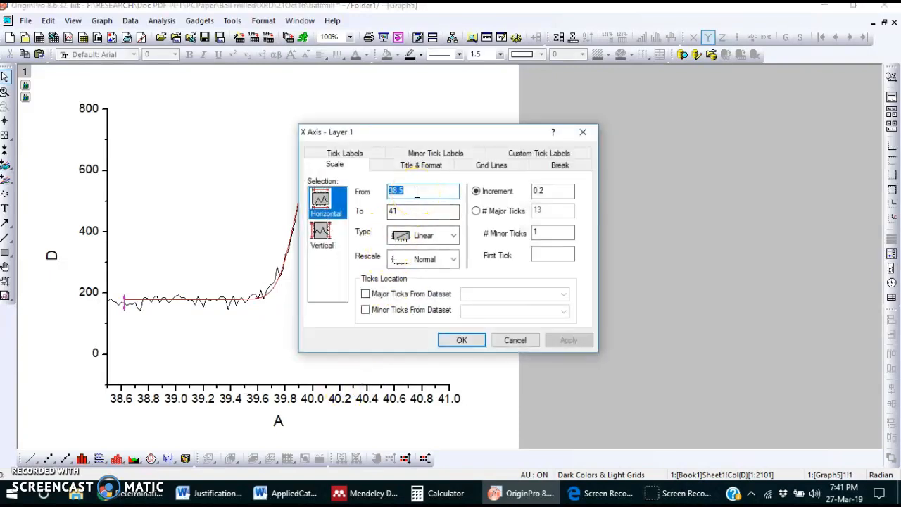
click(424, 213)
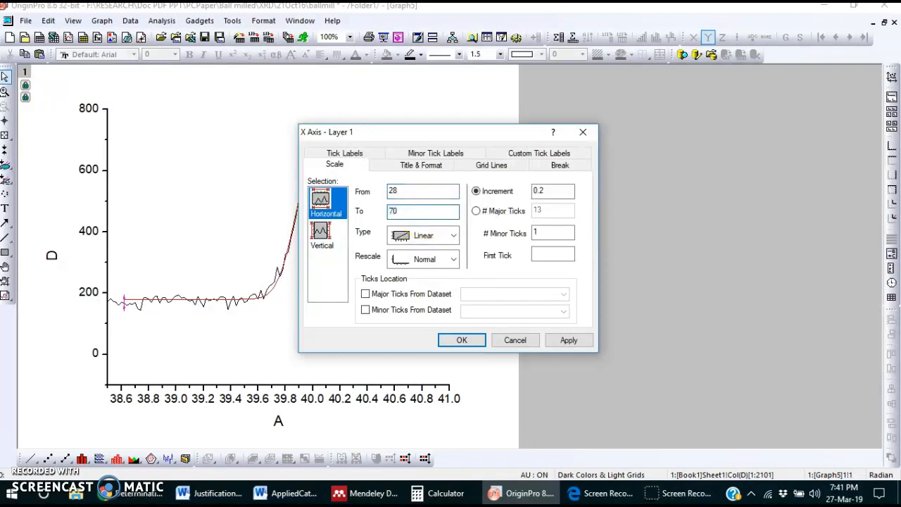
text(70)
click(461, 340)
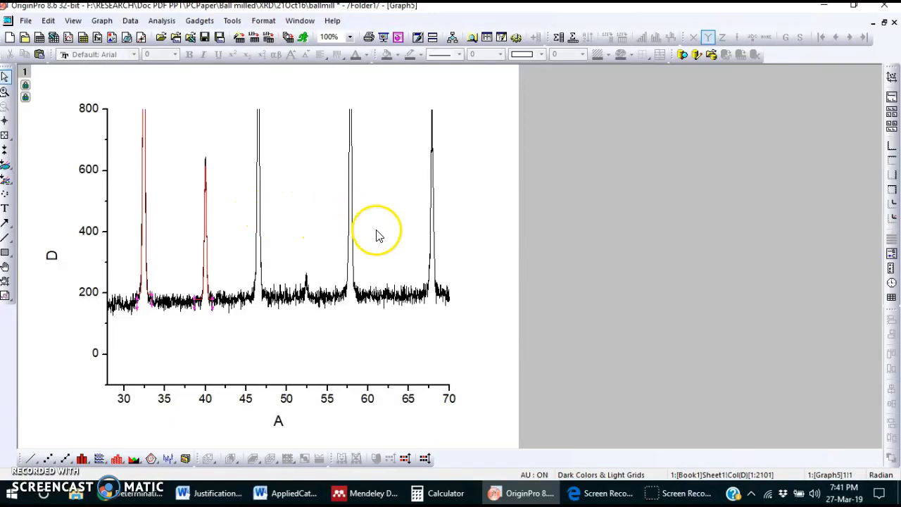
Step: Set the upper limit of the vertical axis to 3000 and accept the axis settings
click(107, 190)
double_click(107, 190)
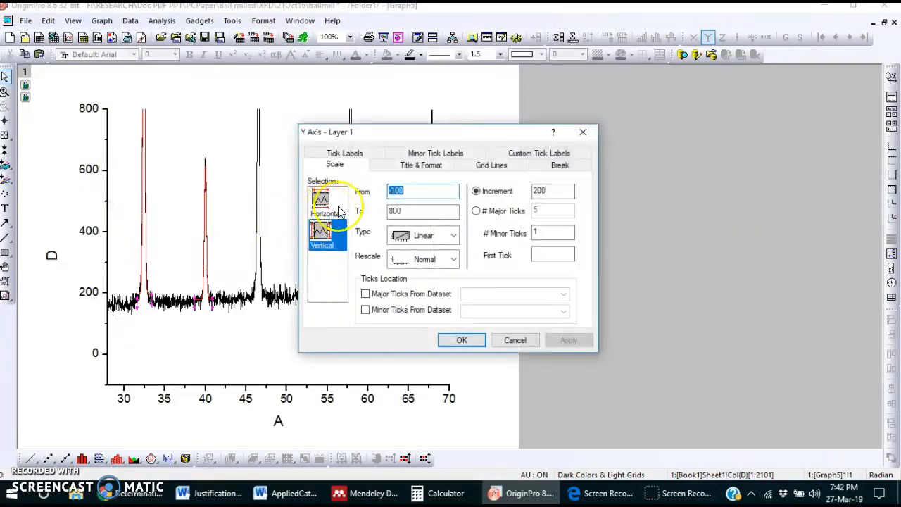
double_click(413, 211)
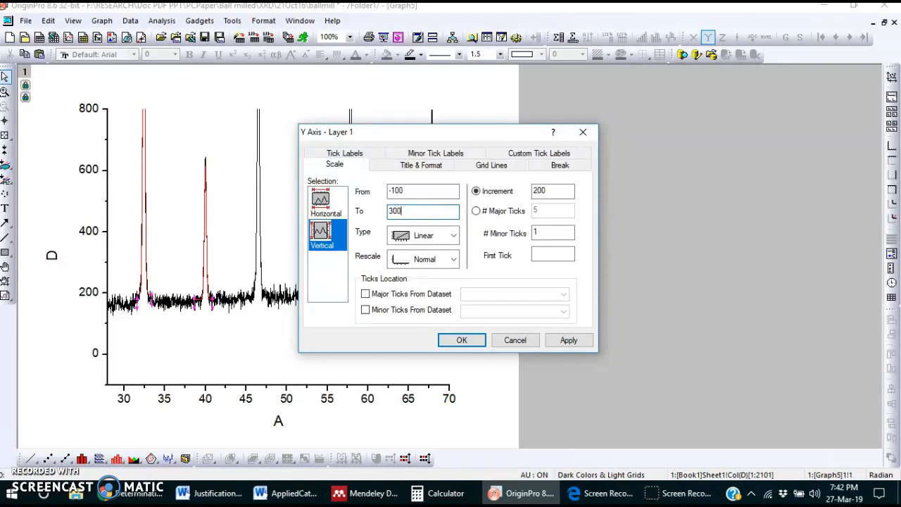
click(569, 340)
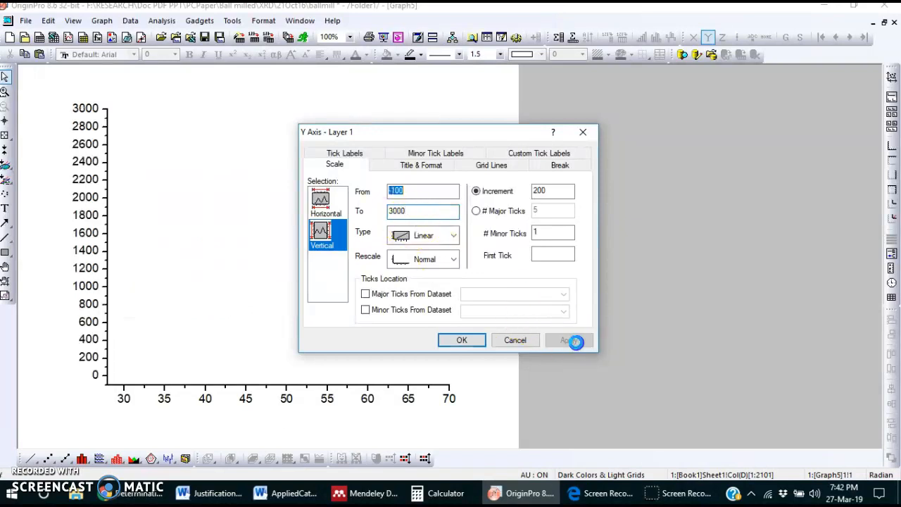
click(459, 339)
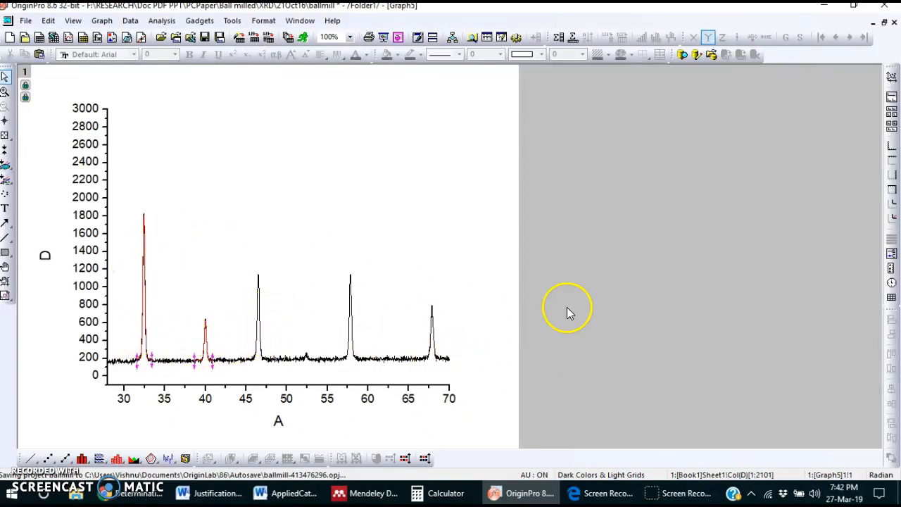
Step: Restore the graph window to its smaller size, maximize the Book1 workbook and open its W-H Plot all sheet
click(884, 21)
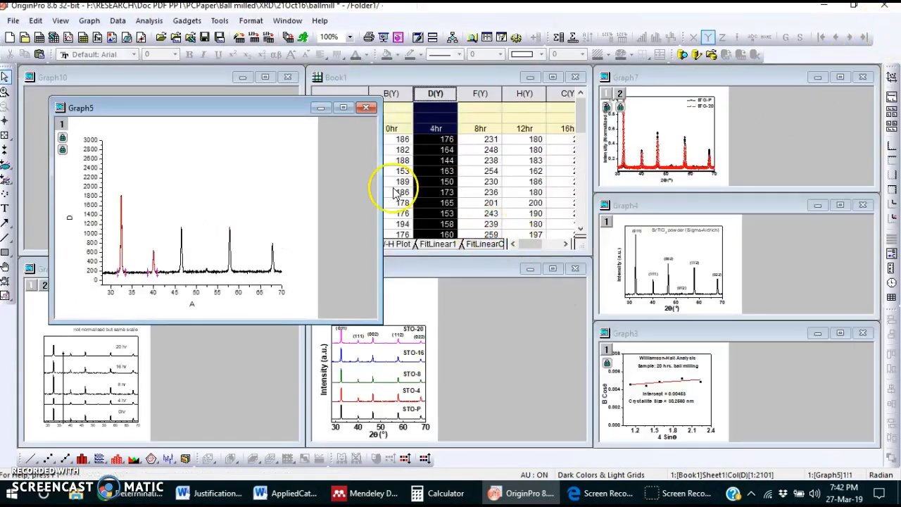
click(466, 78)
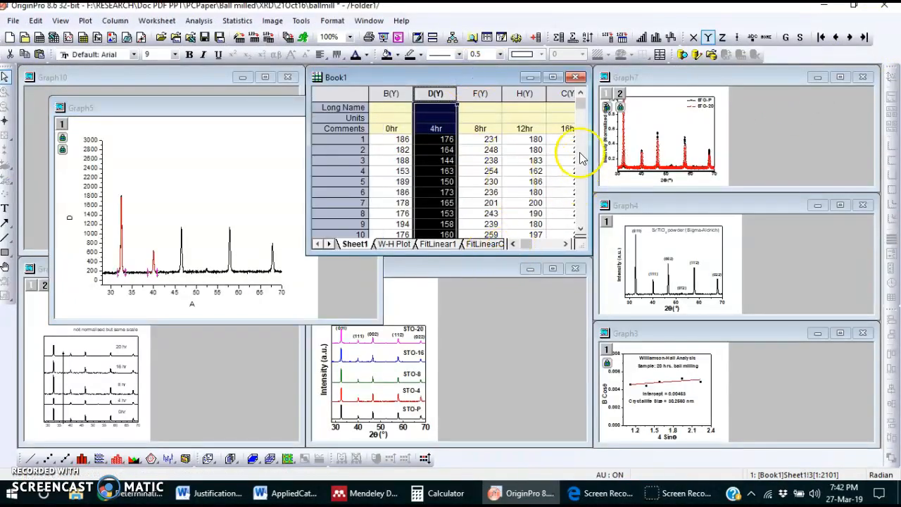
click(553, 79)
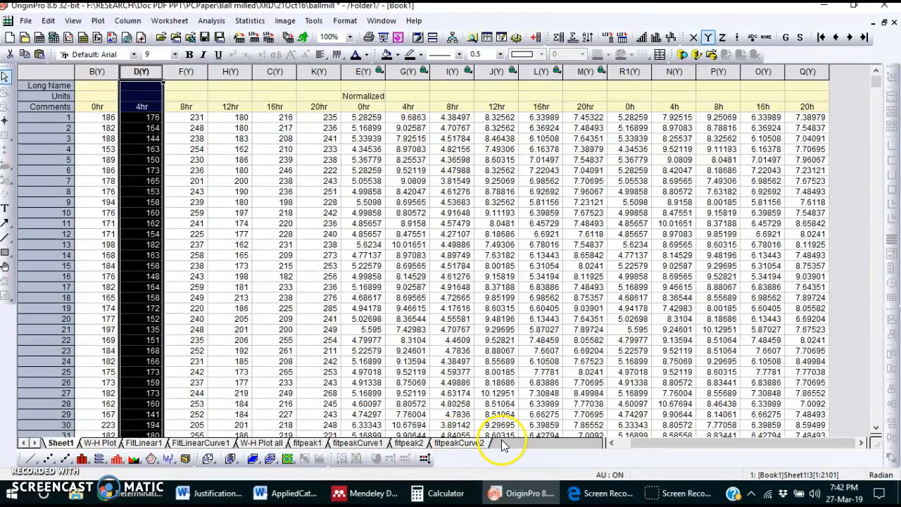
click(271, 442)
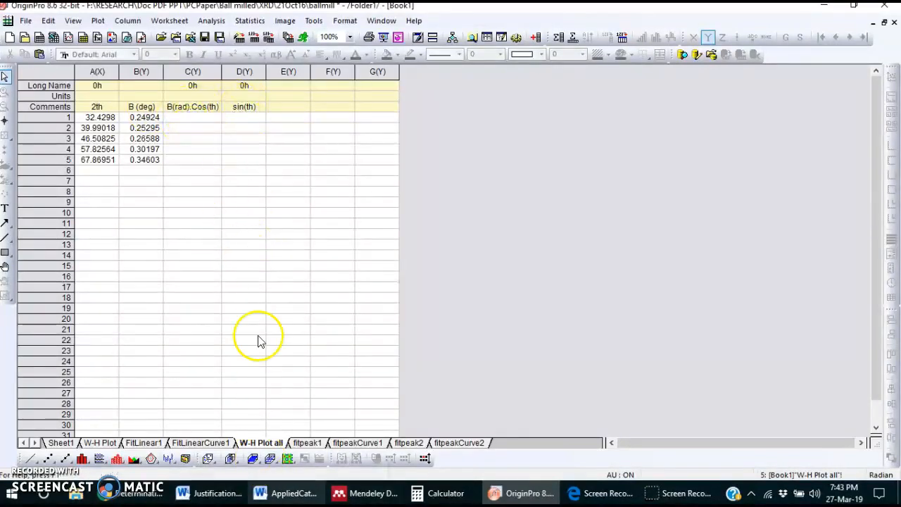
Step: Switch to the browser page on size and strain to review the Williamson-Hall equation and plot, then return to the OriginPro worksheet
click(140, 492)
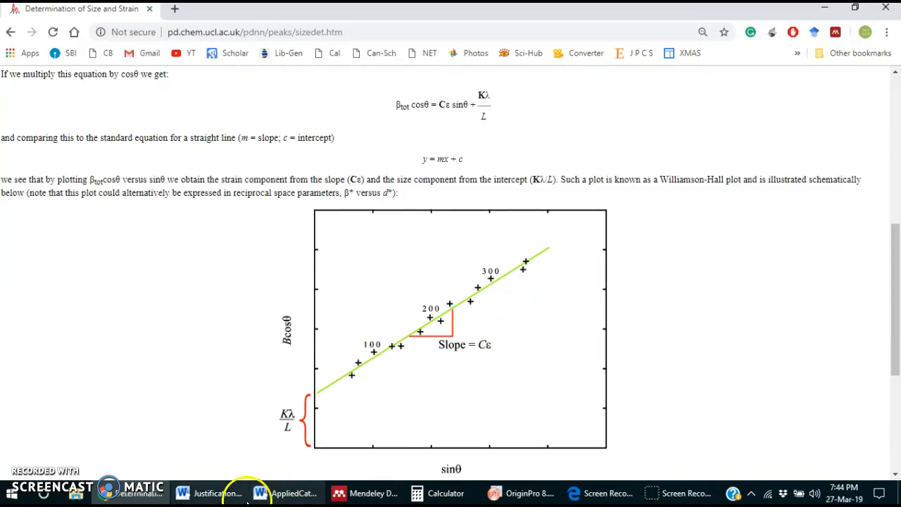
click(523, 492)
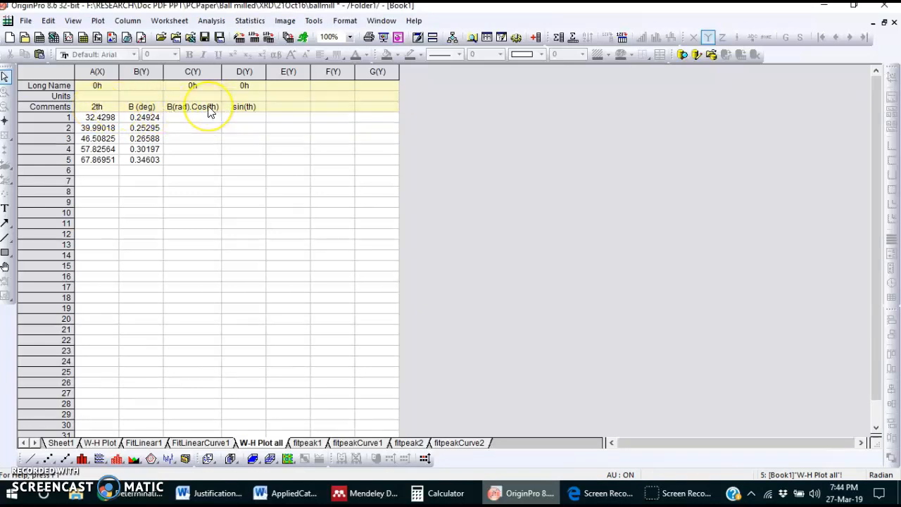
click(180, 118)
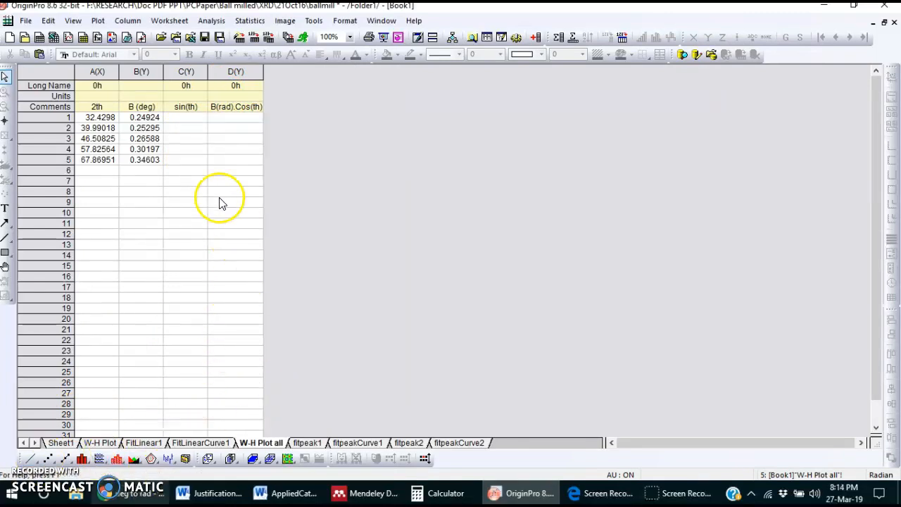
Step: Insert a new column before the B (deg) column in the W-H Plot all sheet
click(137, 72)
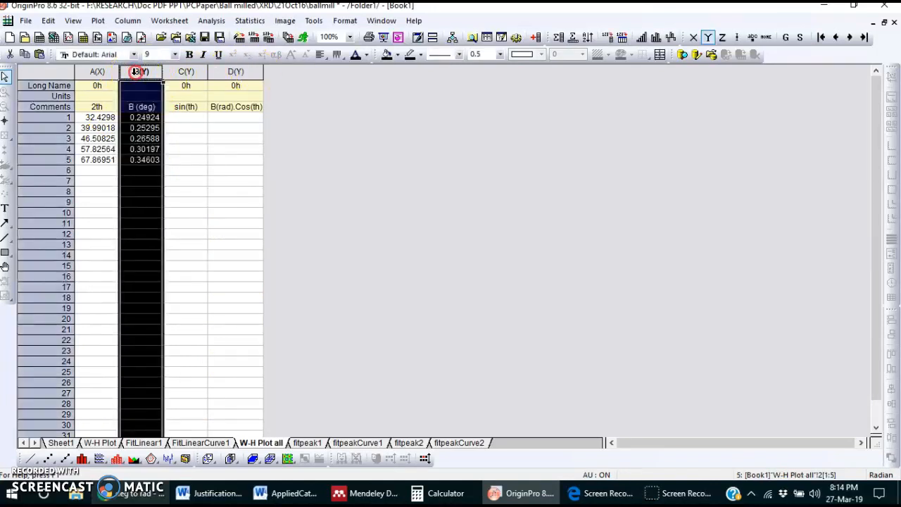
right_click(137, 72)
click(166, 104)
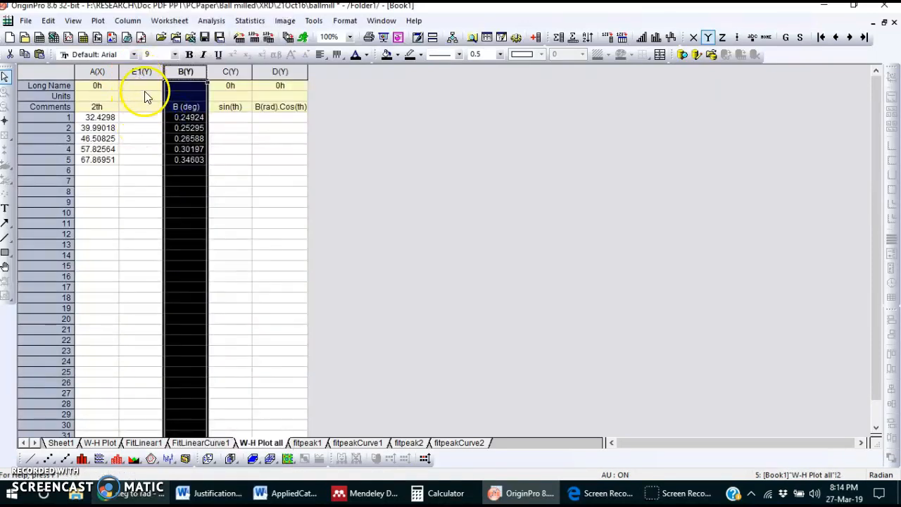
Step: Enter "th (rad)" as the comment of the new empty column
click(143, 106)
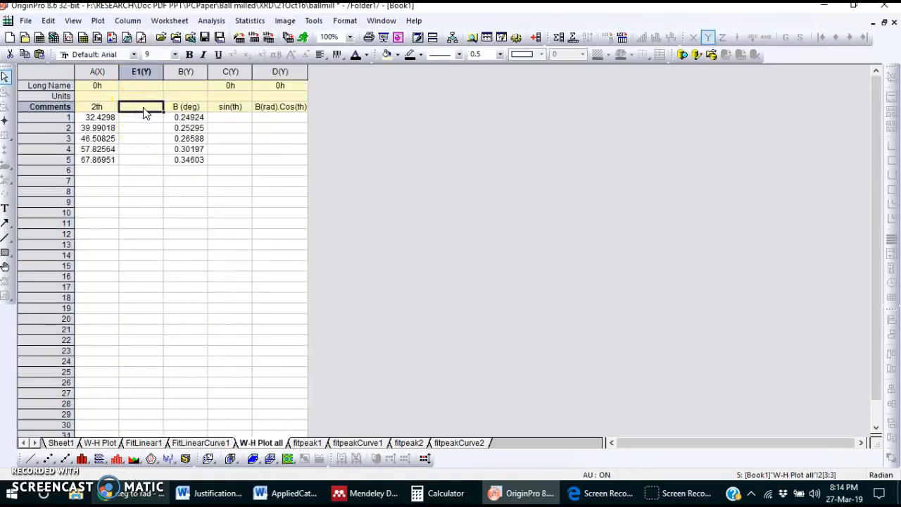
text(th)
click(147, 115)
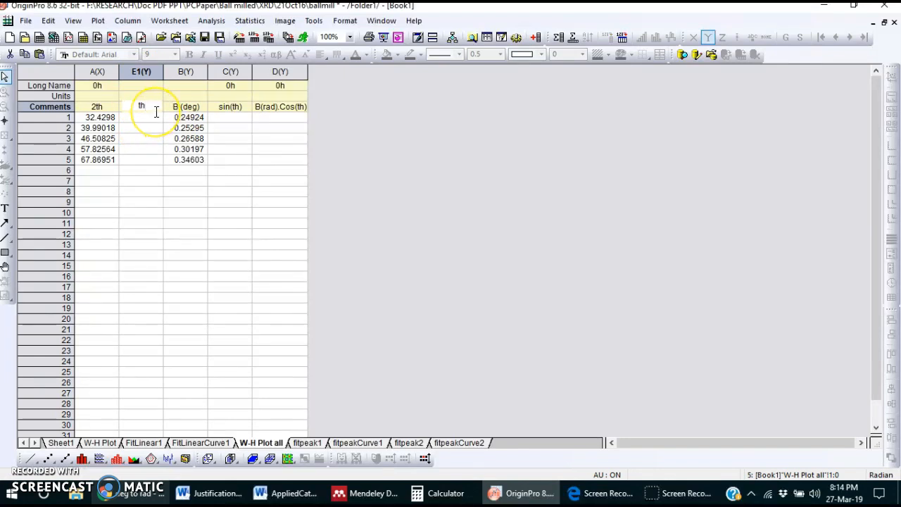
key(Left)
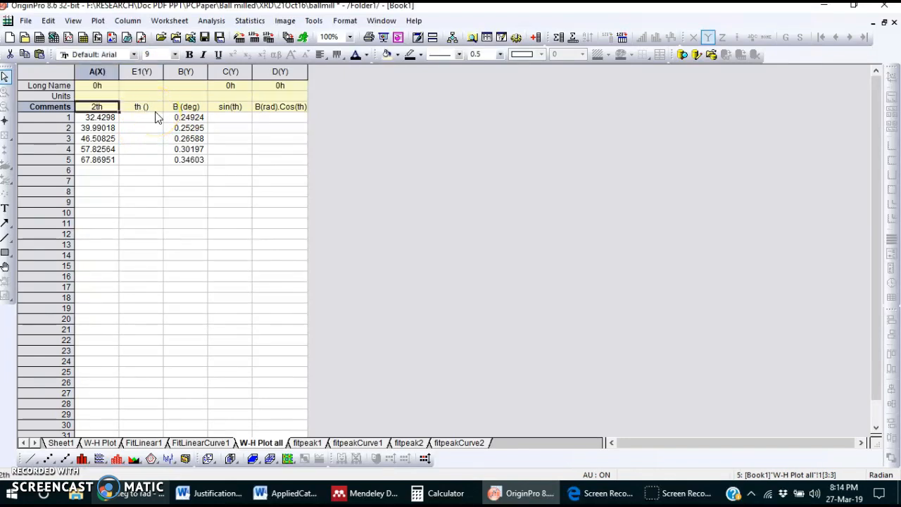
double_click(144, 111)
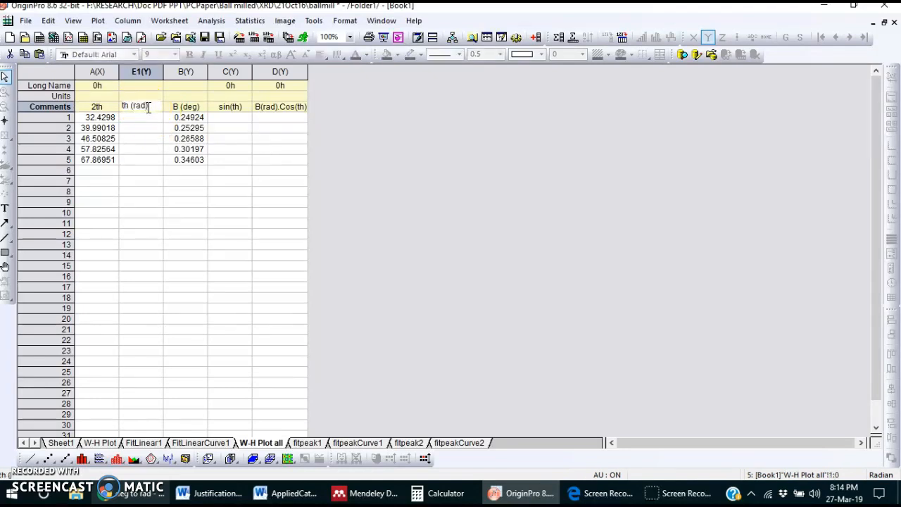
click(151, 128)
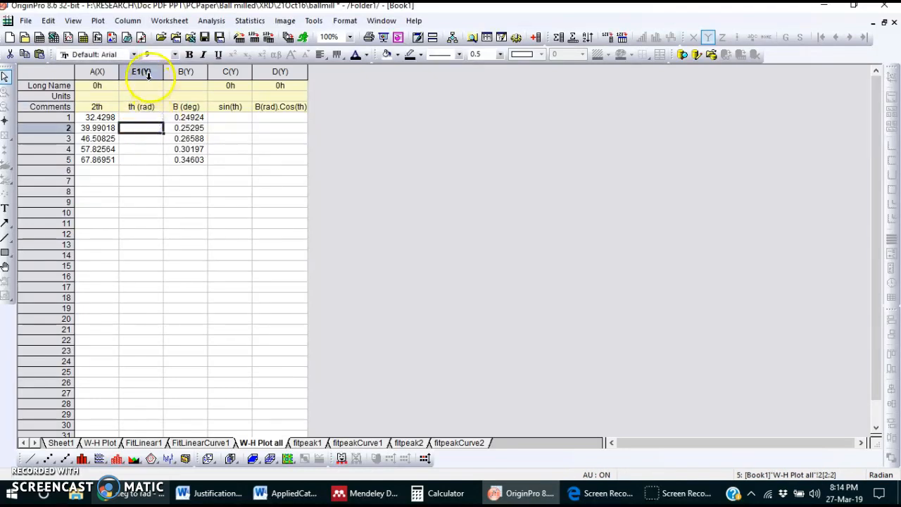
Step: Fill the th (rad) column with values calculated by the formula ((Col("0h")/2)*(22/7))/180
click(143, 73)
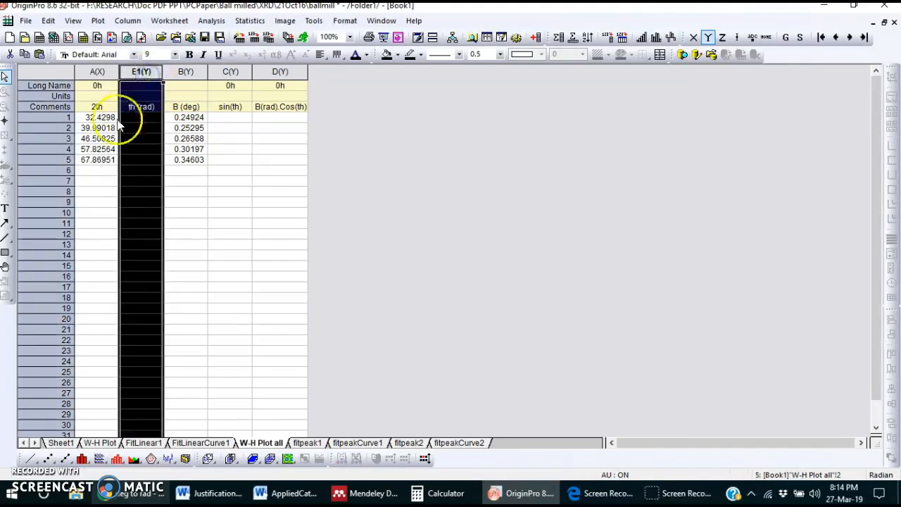
right_click(141, 73)
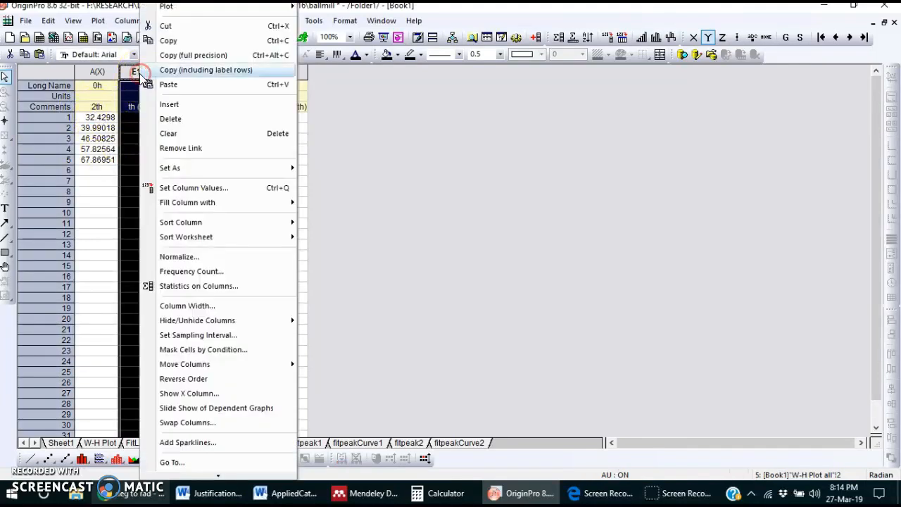
click(210, 188)
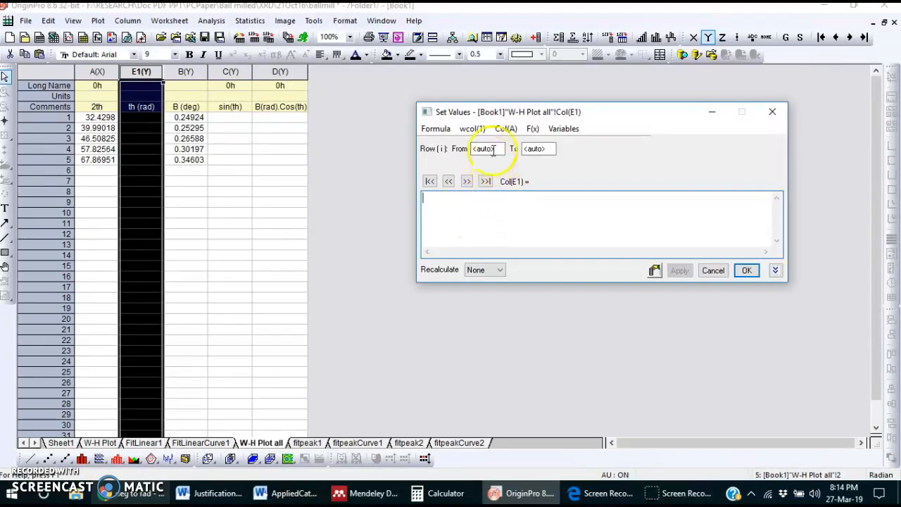
click(506, 129)
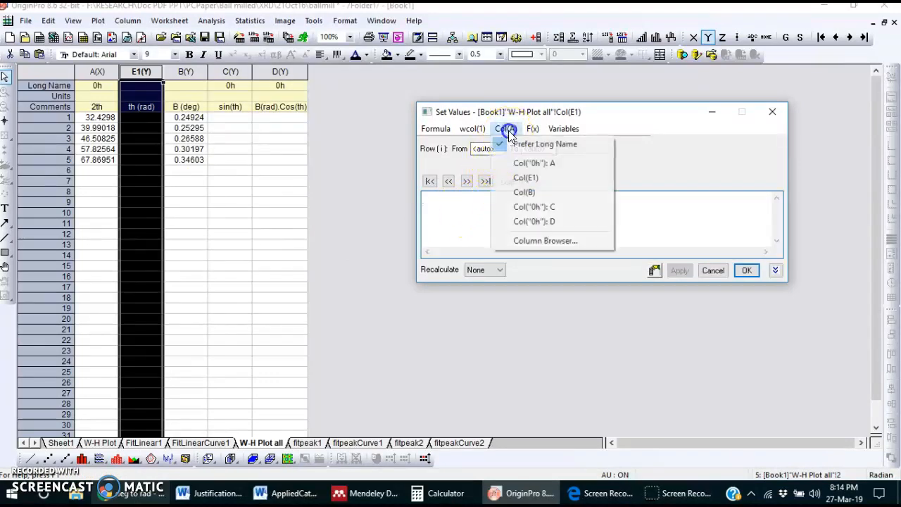
click(533, 163)
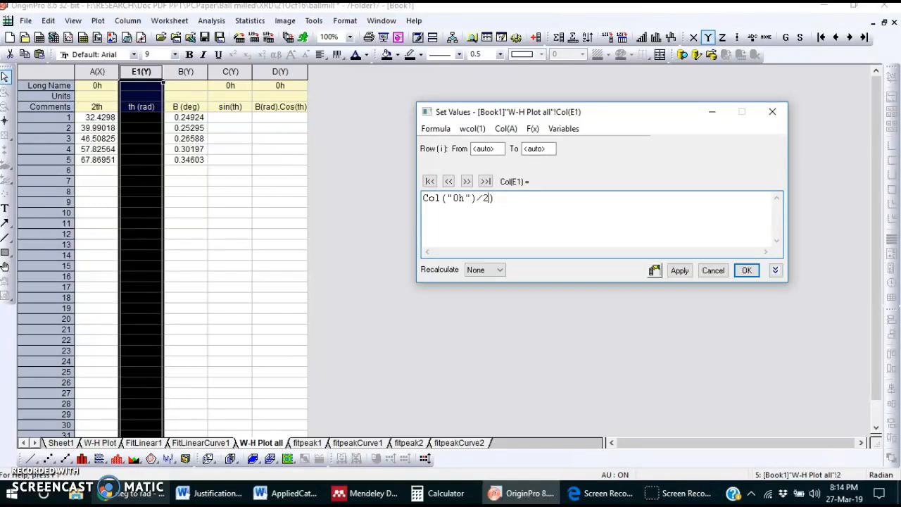
text(()
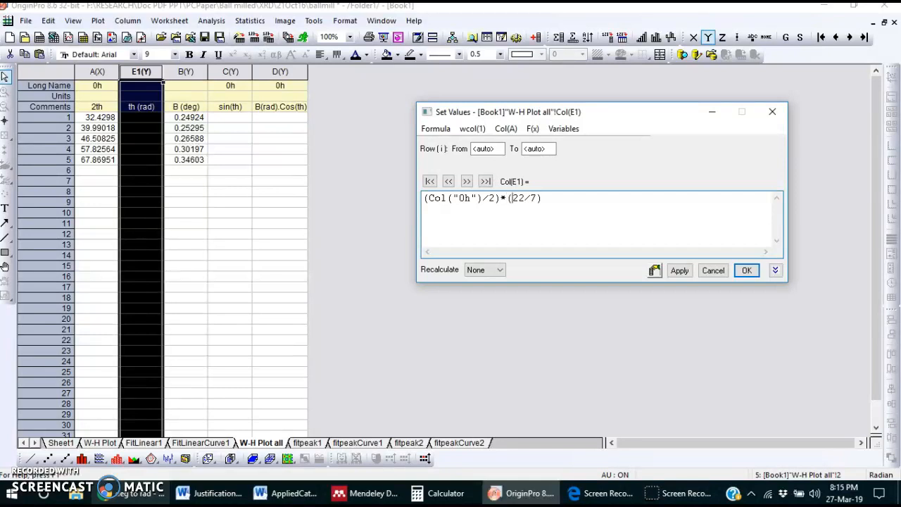
click(544, 201)
text(()
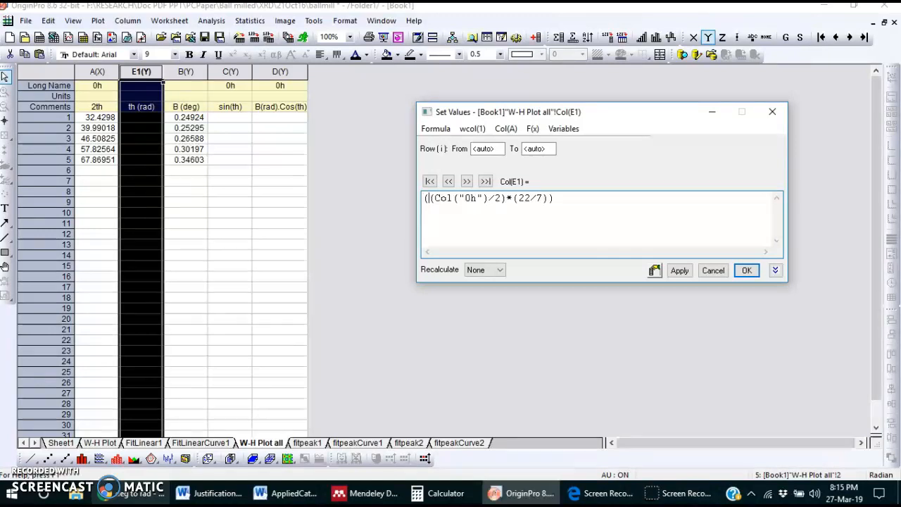
click(559, 202)
text())
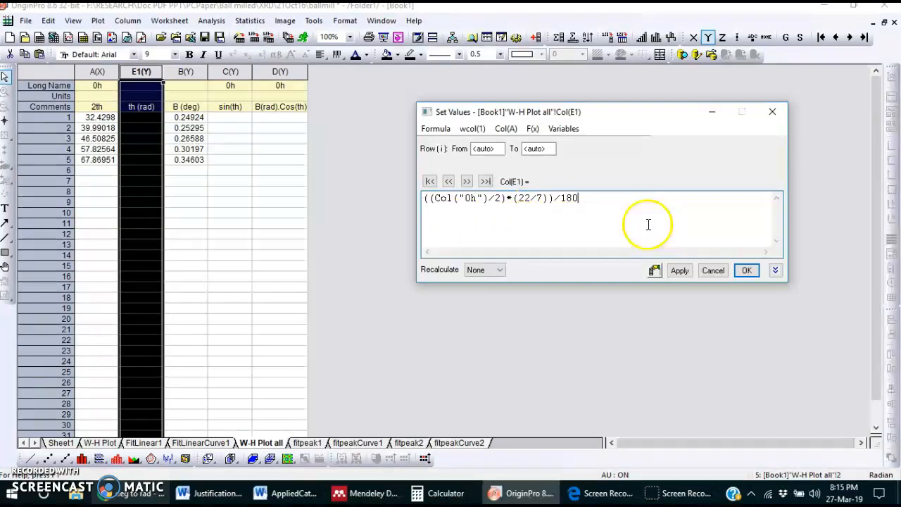
click(679, 272)
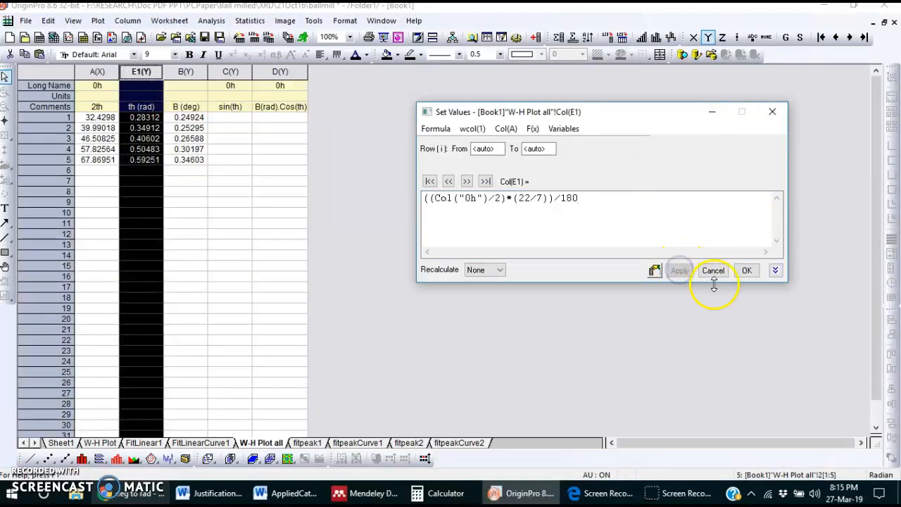
click(744, 272)
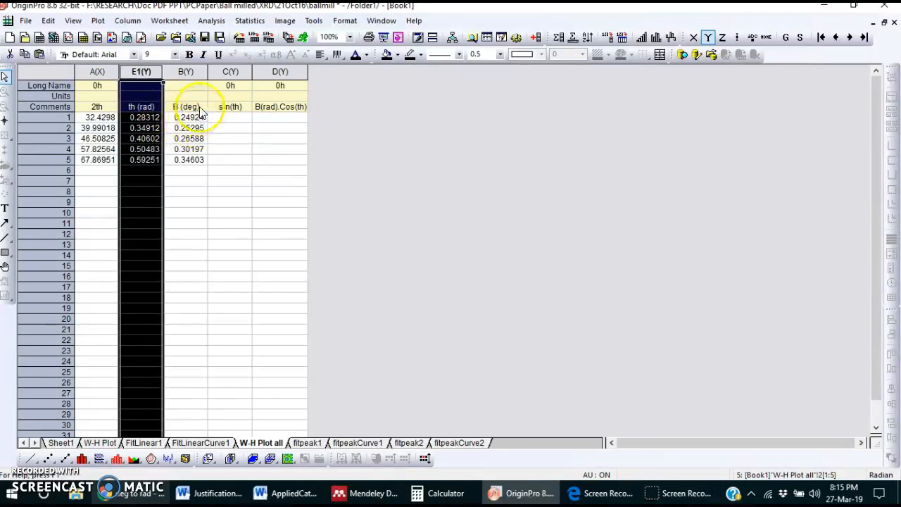
Step: Insert a new column before the sin(th) column and enter "B(Rad)" as its comment
click(230, 72)
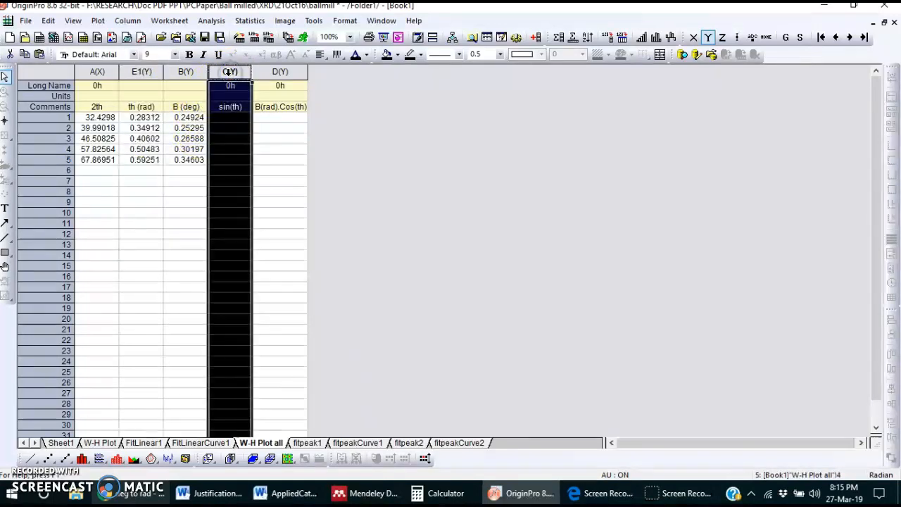
right_click(230, 73)
click(276, 105)
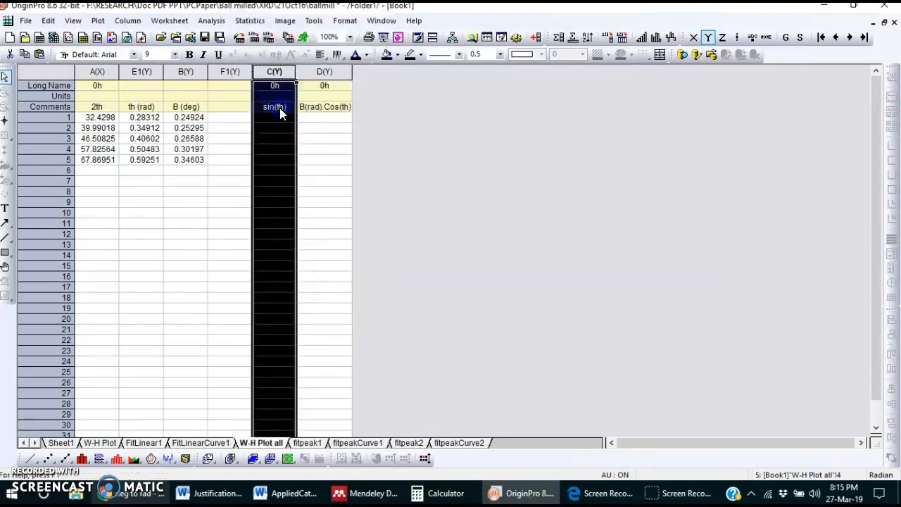
click(235, 113)
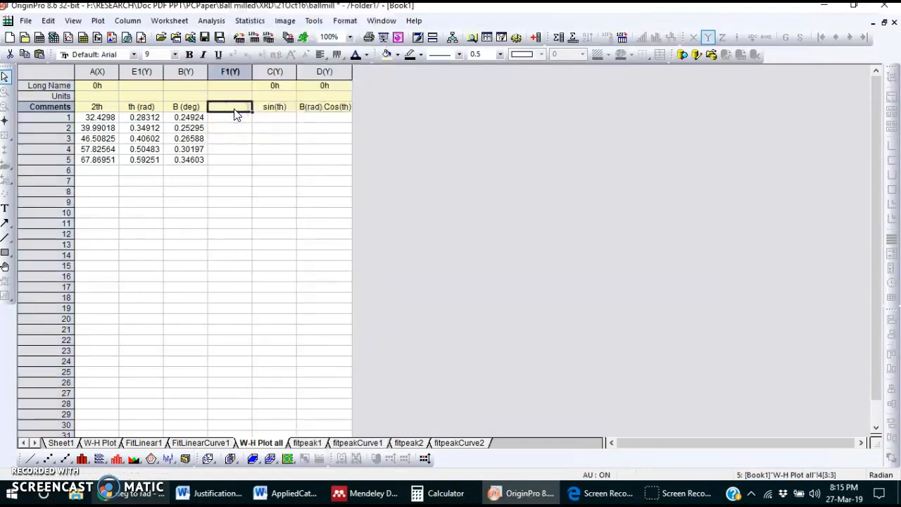
text(B()
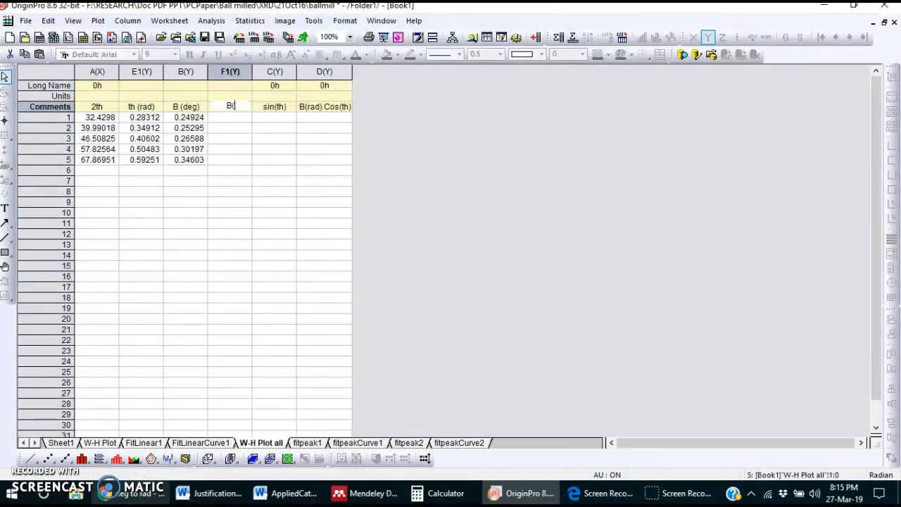
key(Left)
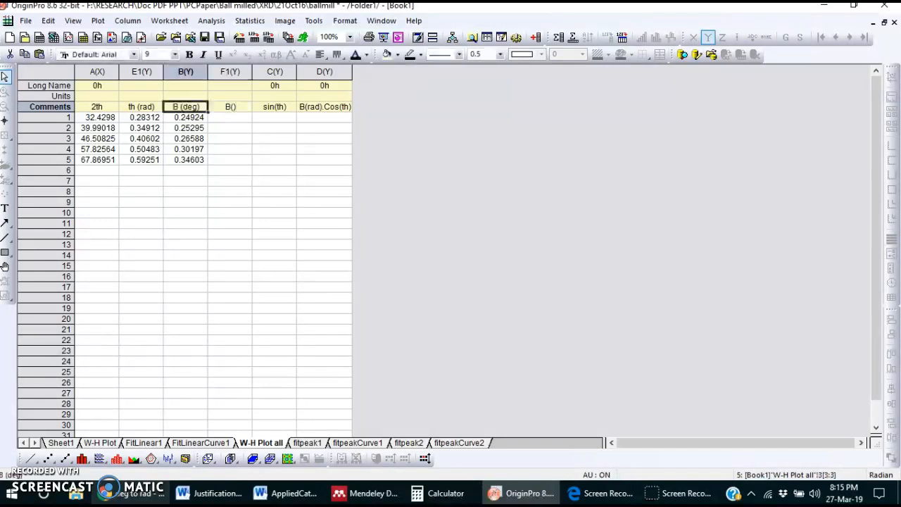
double_click(234, 109)
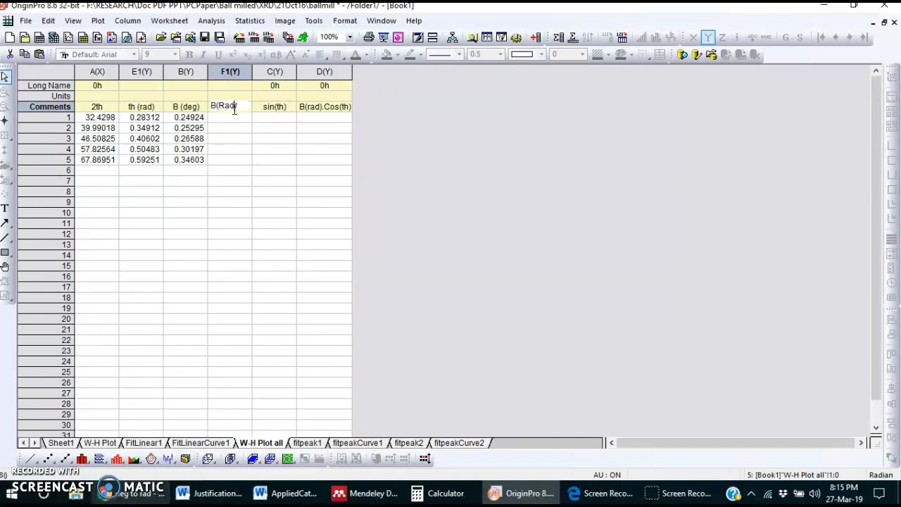
text(Rad)
click(231, 128)
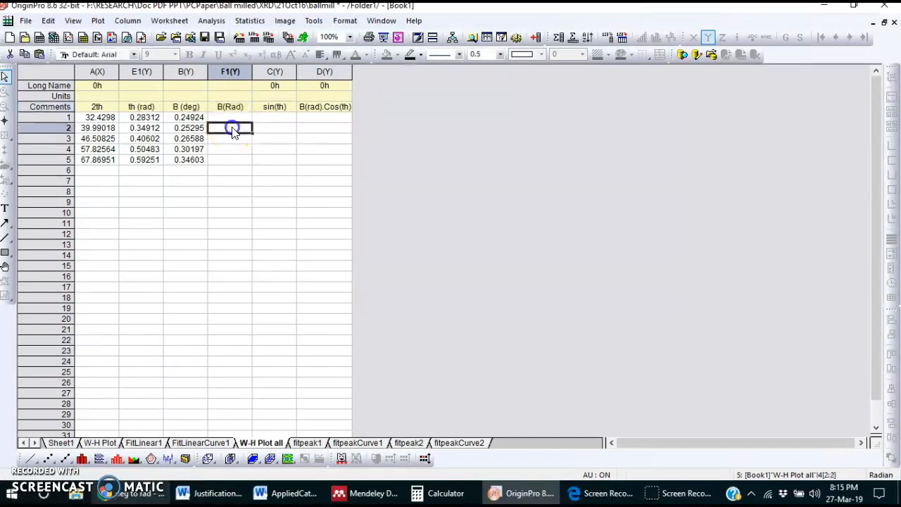
Step: Fill the B(Rad) column with values calculated by the formula (Col(B)*(22/7))/180
click(239, 73)
right_click(240, 74)
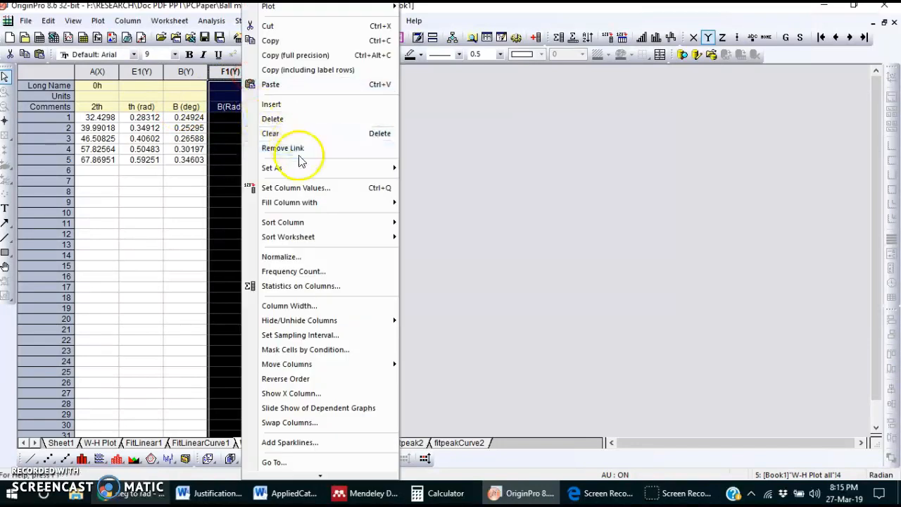
click(310, 191)
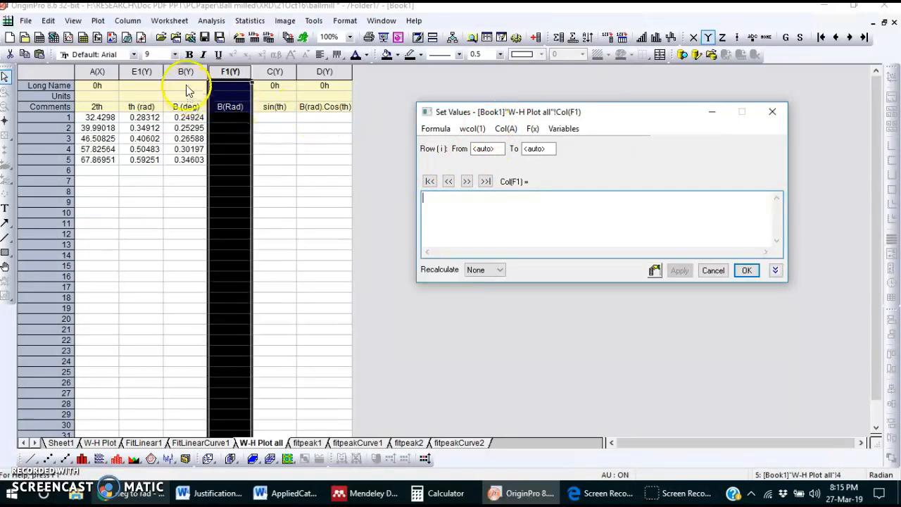
click(504, 129)
click(543, 196)
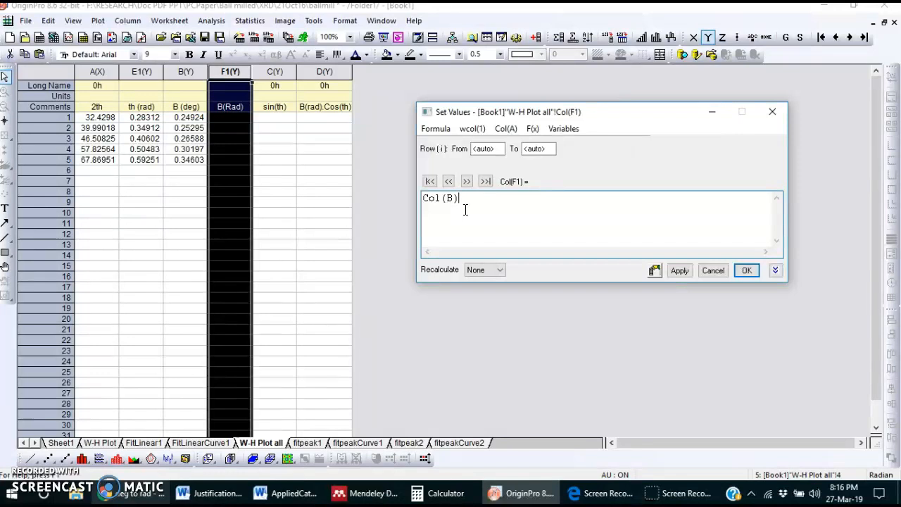
text(*)
text(()
text(22/)
text(7)
text(()
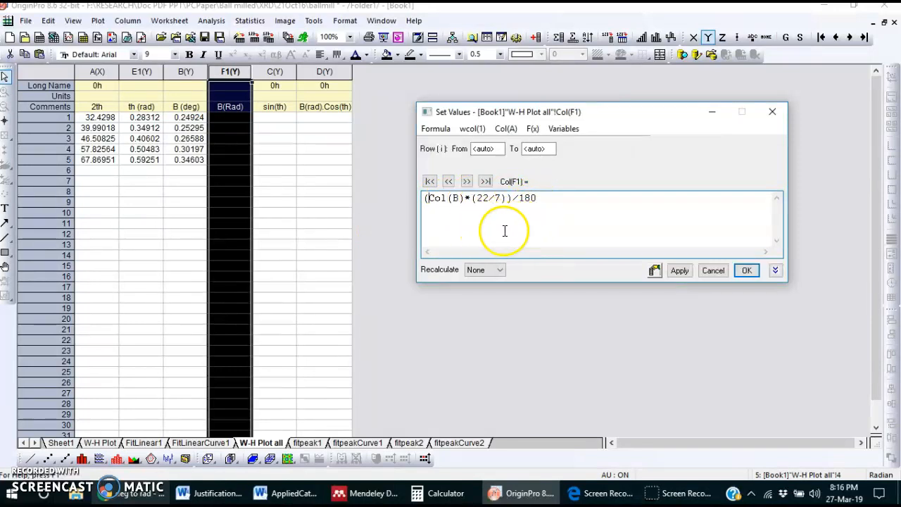
click(679, 271)
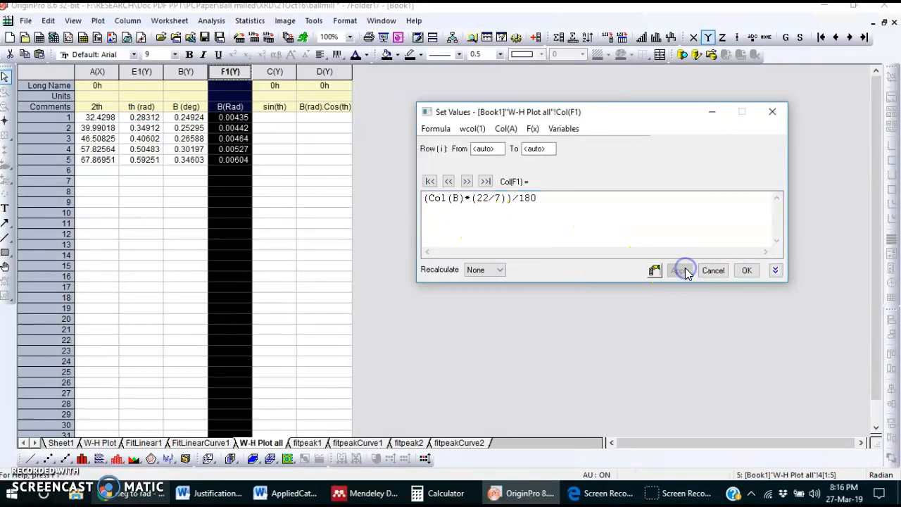
click(747, 271)
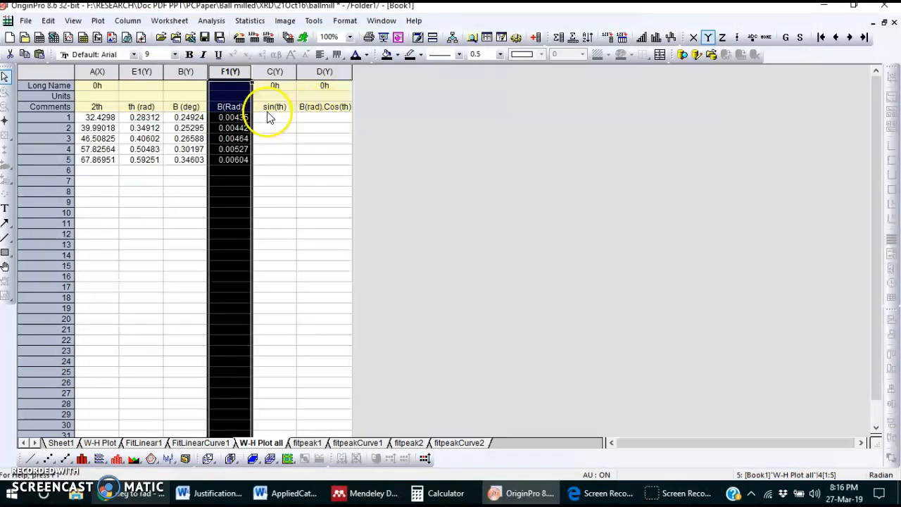
Step: Calculate the B(rad).Cos(th) column by applying the formula Col(F1)*cos(Col(E1)) as its column values
click(323, 73)
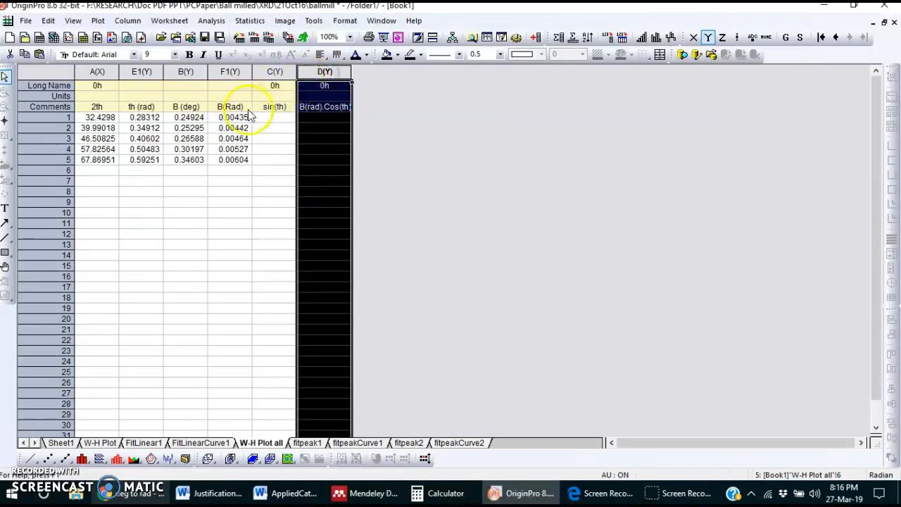
right_click(328, 79)
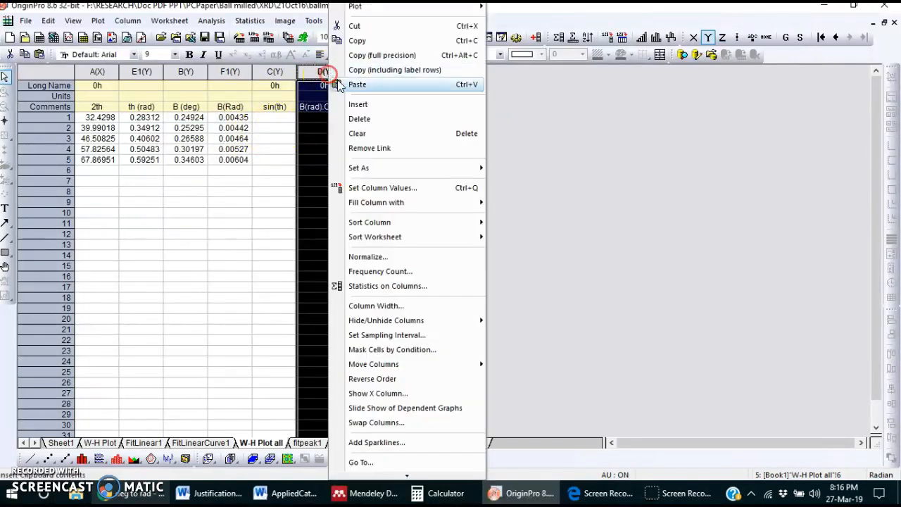
click(399, 186)
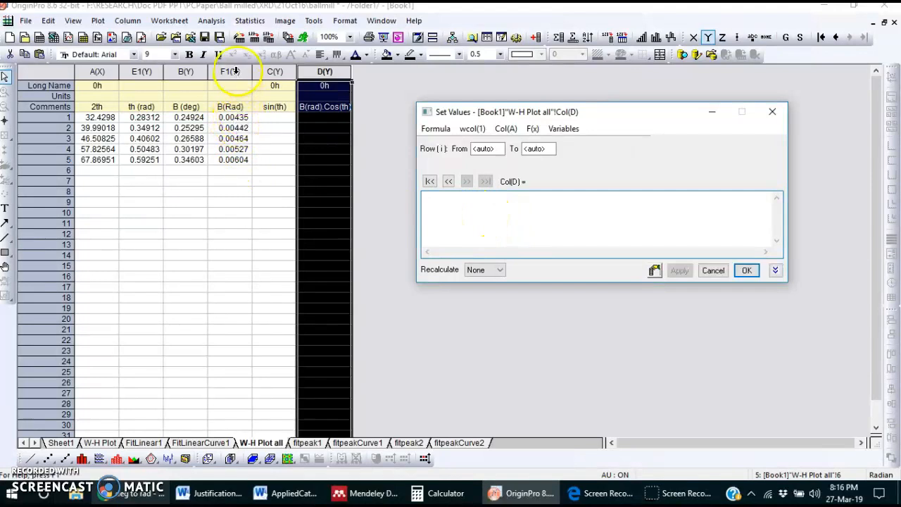
click(500, 130)
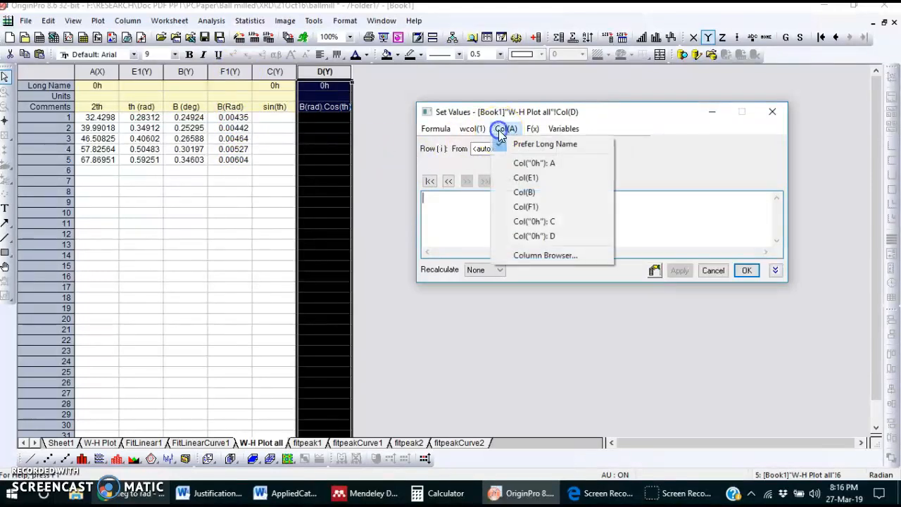
click(544, 206)
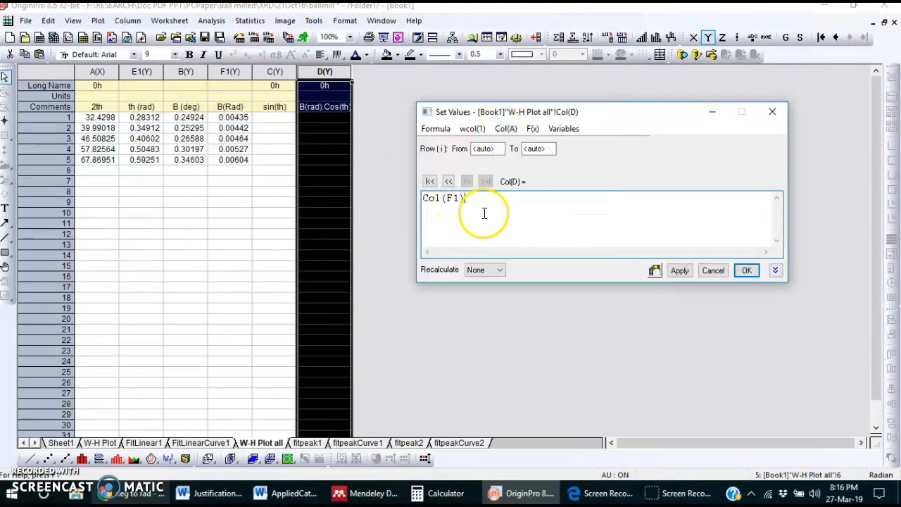
click(345, 113)
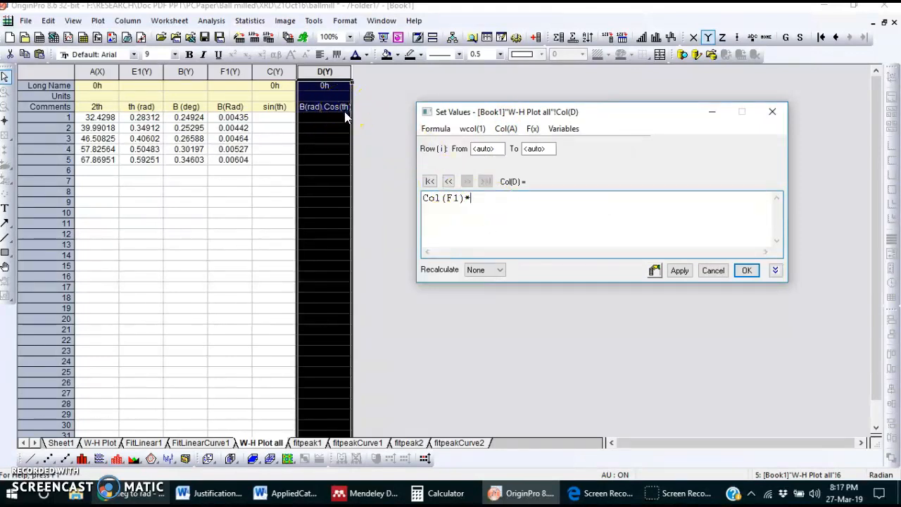
click(532, 129)
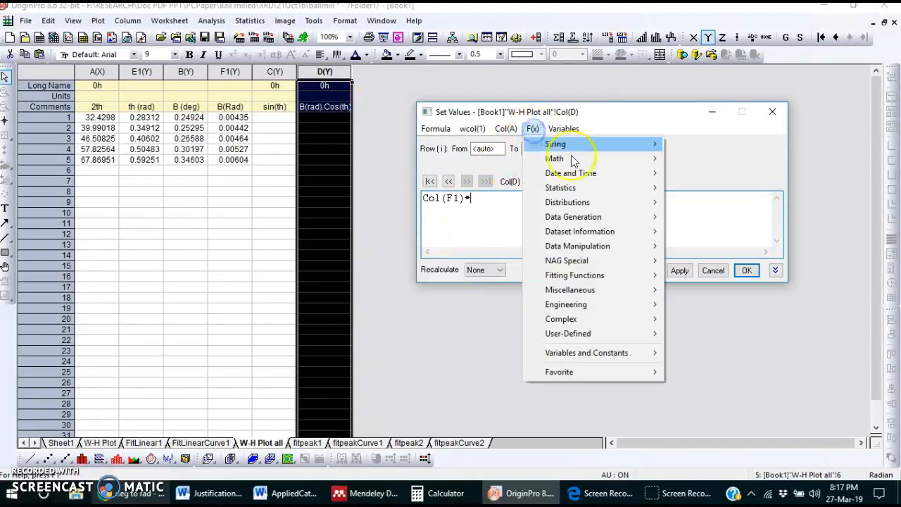
mouse_move(643, 160)
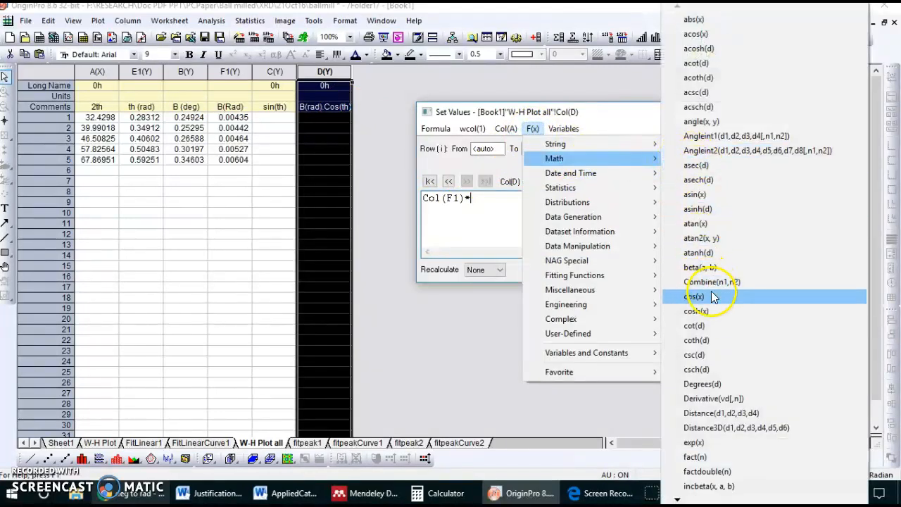
click(711, 295)
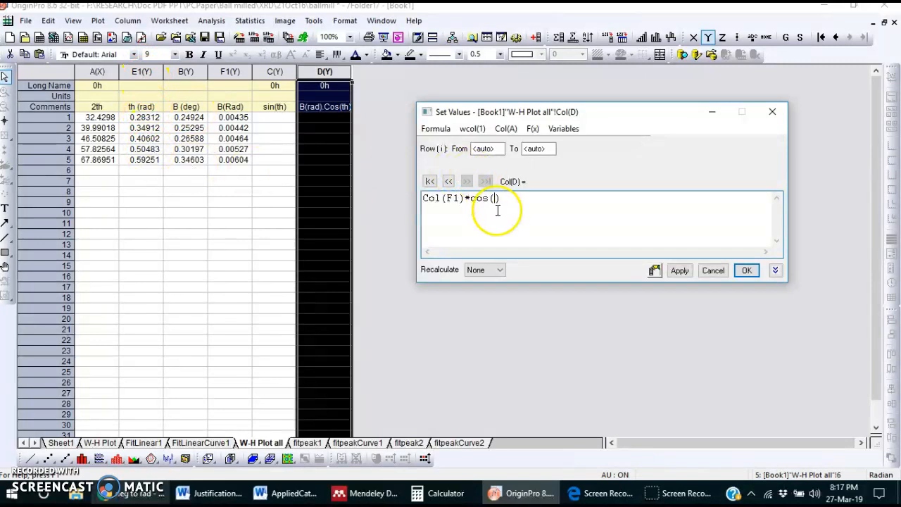
click(505, 128)
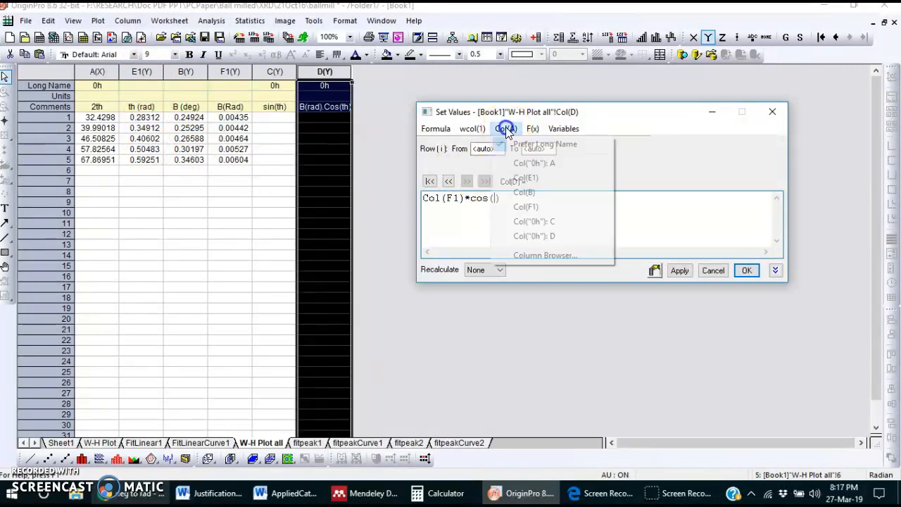
click(529, 180)
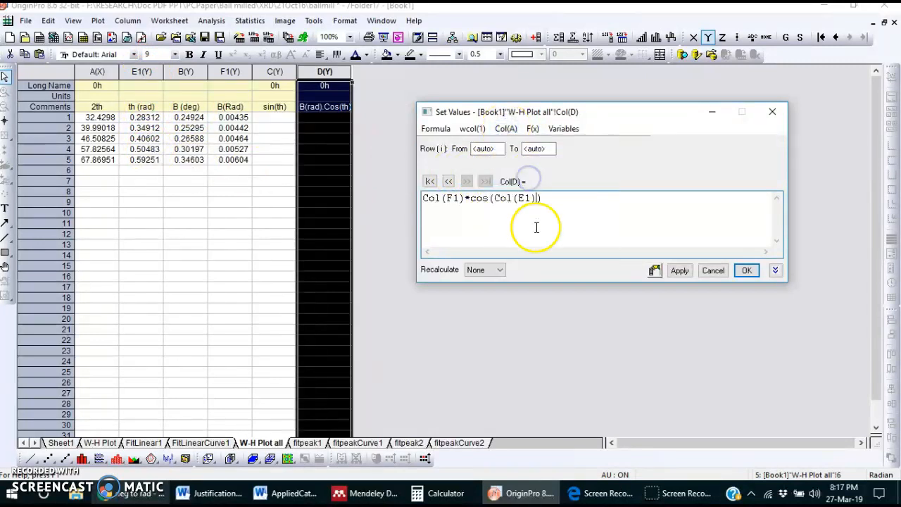
click(679, 272)
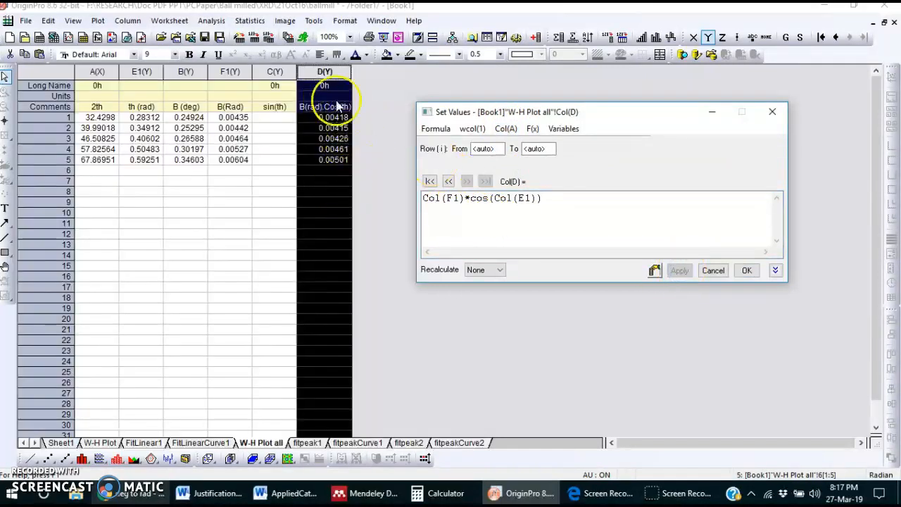
Step: Close the B(rad).Cos(th) value settings and fill the sin(th) column with values calculated by the formula sin(Col(E1))
click(746, 270)
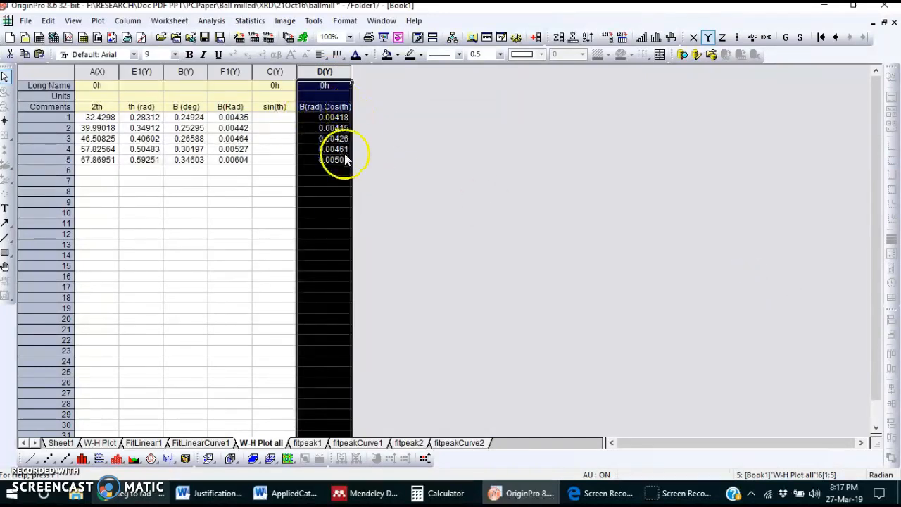
click(550, 323)
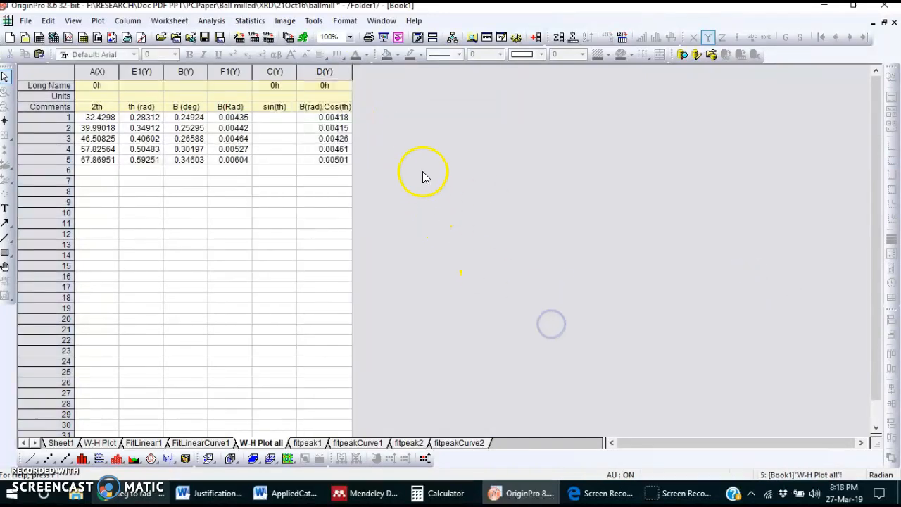
click(282, 73)
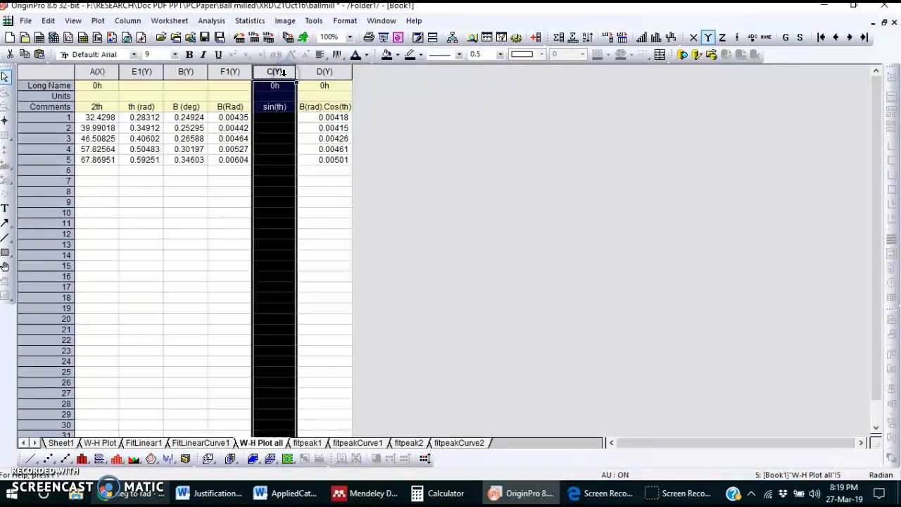
right_click(282, 72)
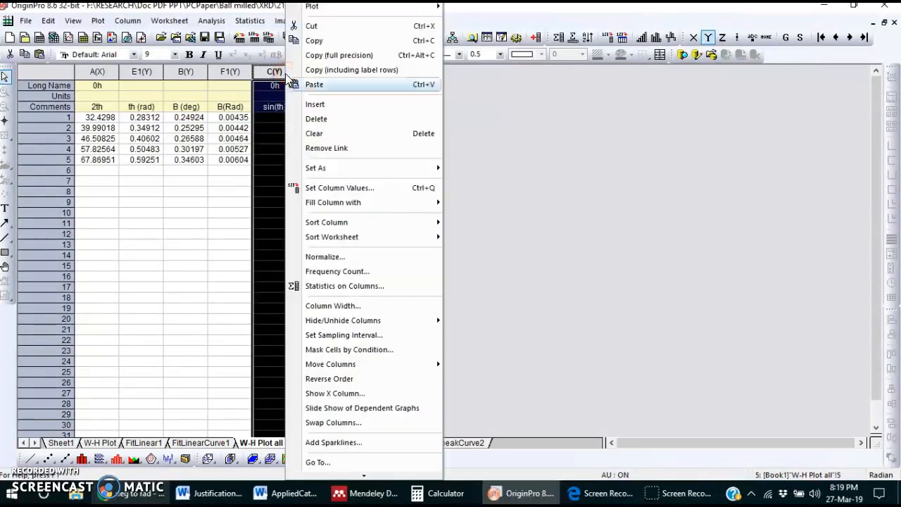
click(355, 188)
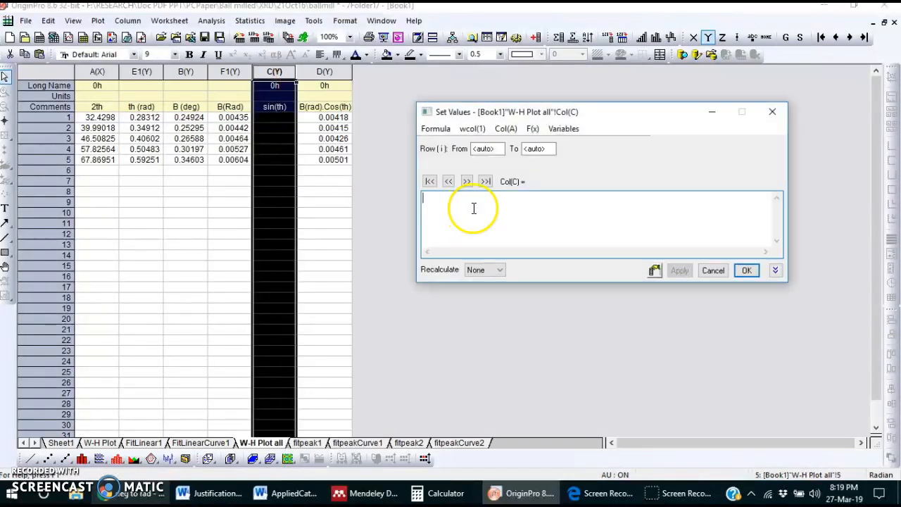
text(sin()
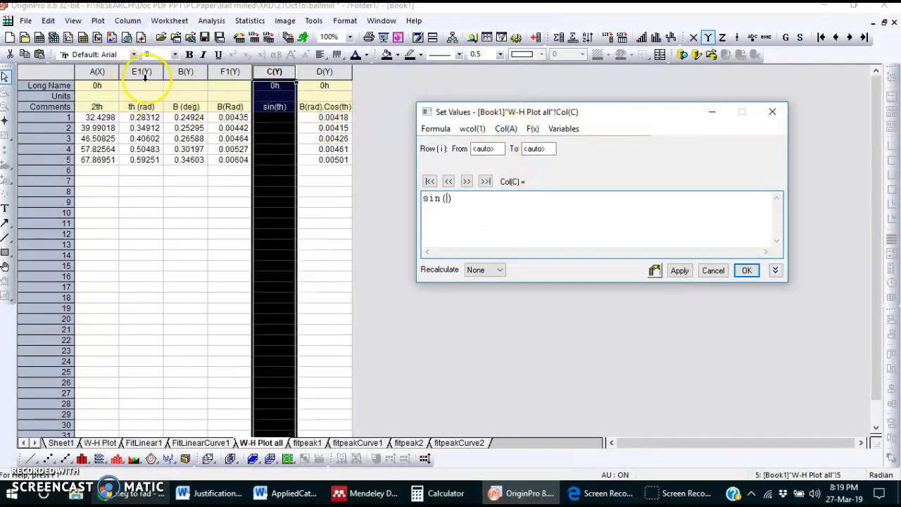
click(504, 129)
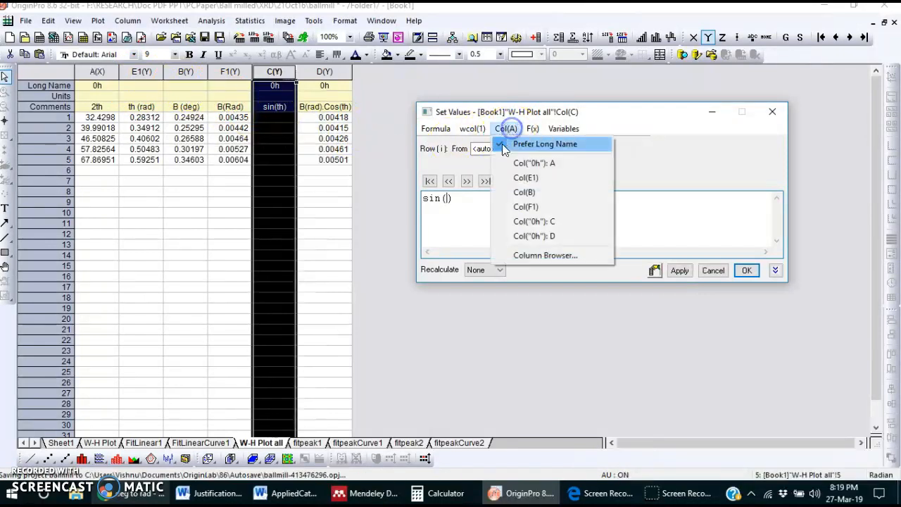
click(554, 178)
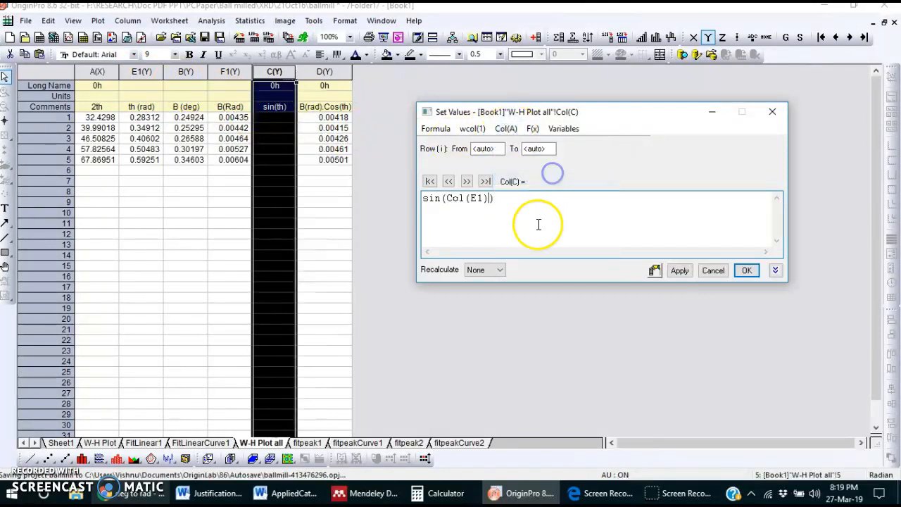
click(679, 271)
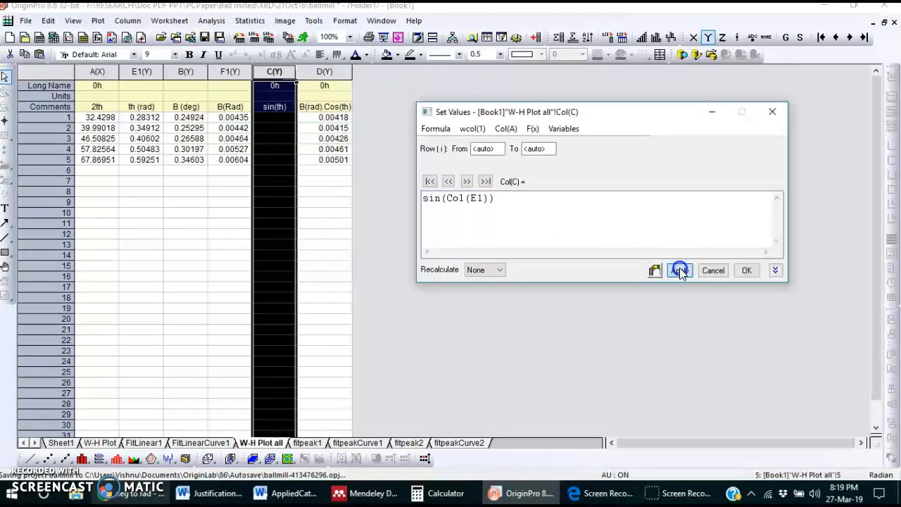
click(746, 271)
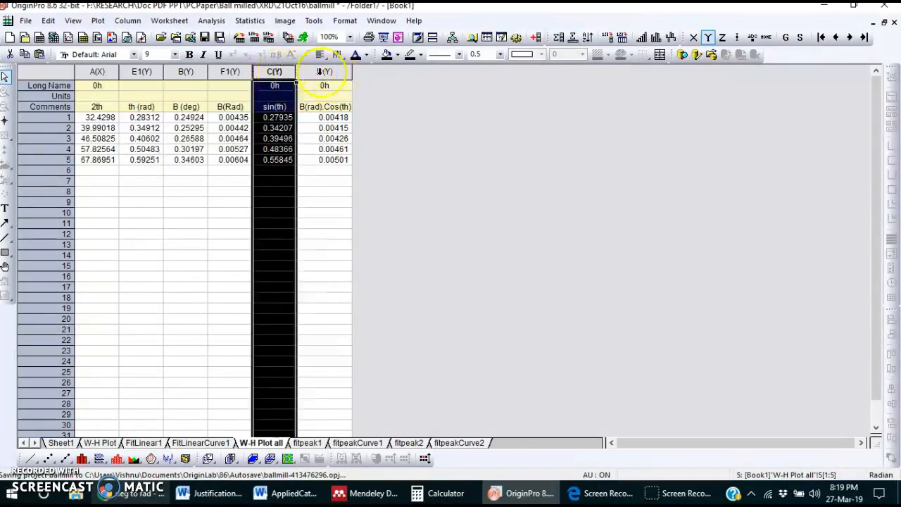
Step: Set the sin(th) column as X and create a scatter plot of B(rad).Cos(th) against it
right_click(275, 72)
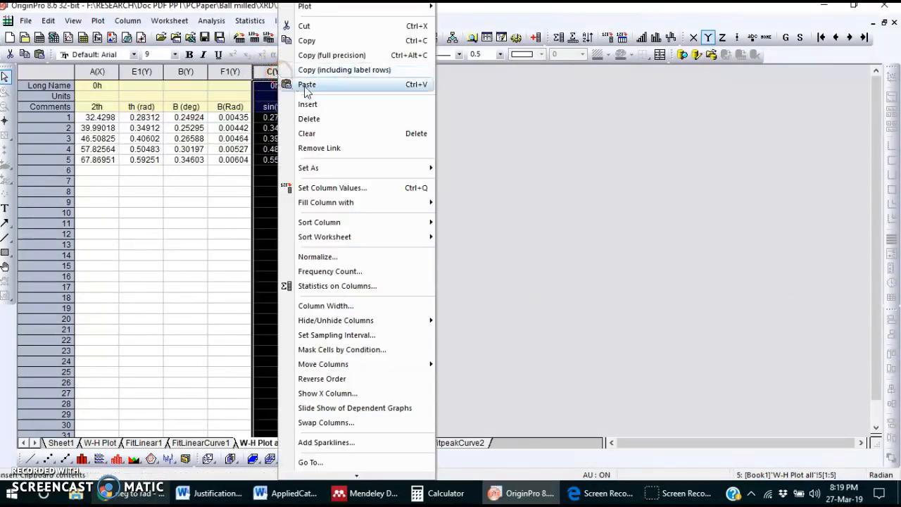
mouse_move(335, 174)
click(463, 169)
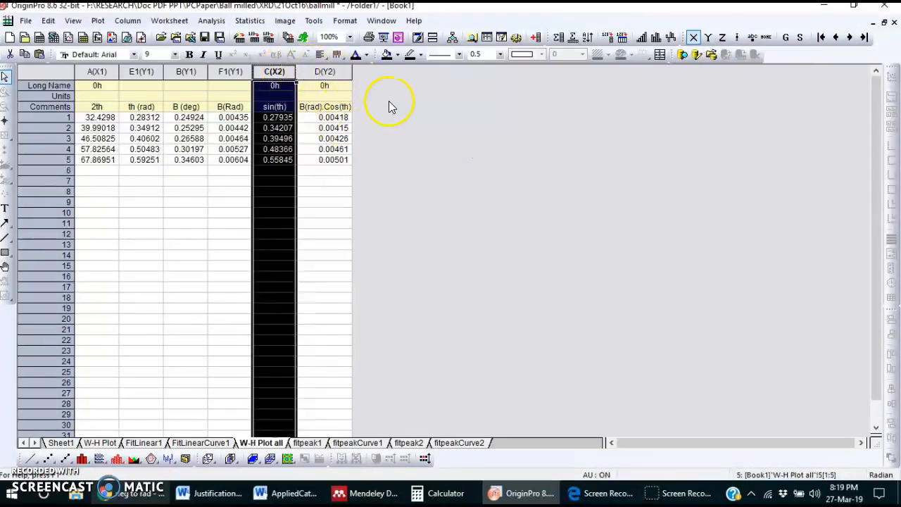
drag(275, 73, 321, 73)
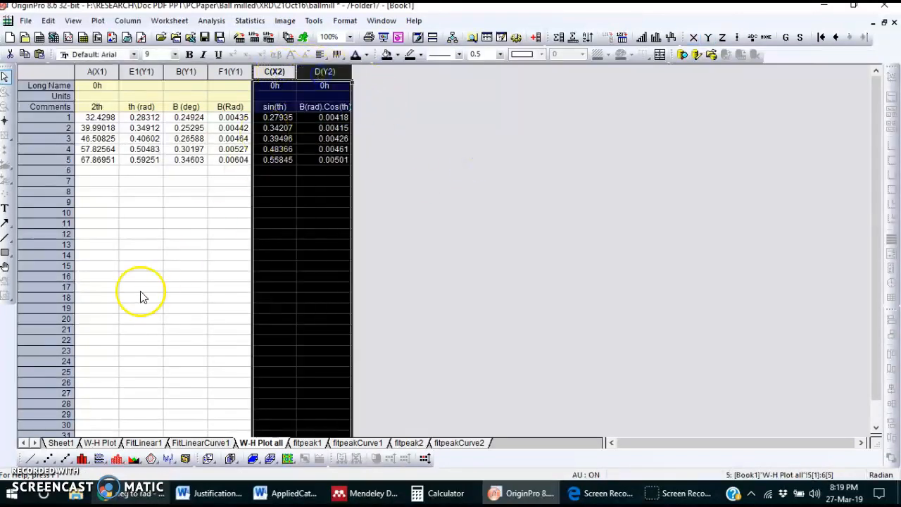
click(48, 458)
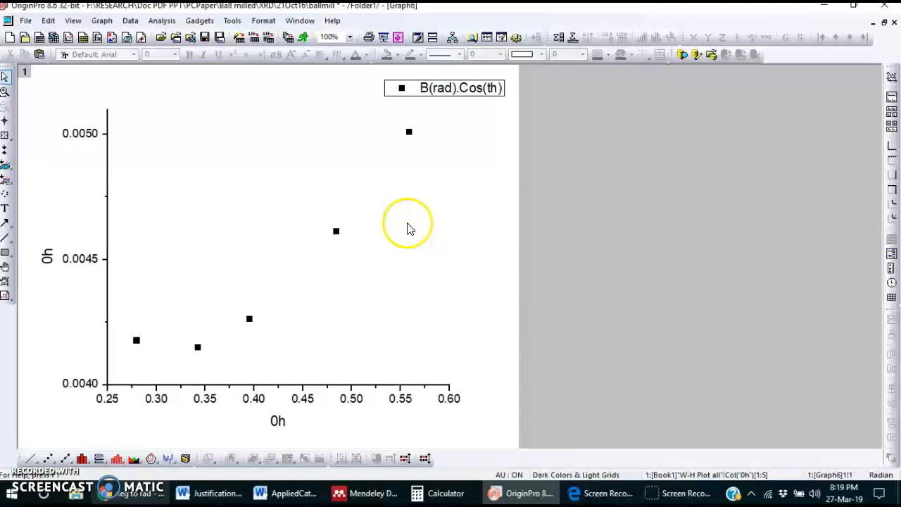
Step: Perform a linear fit on the plotted B(rad).Cos(th) data with the default options, without switching to the report sheet
click(108, 235)
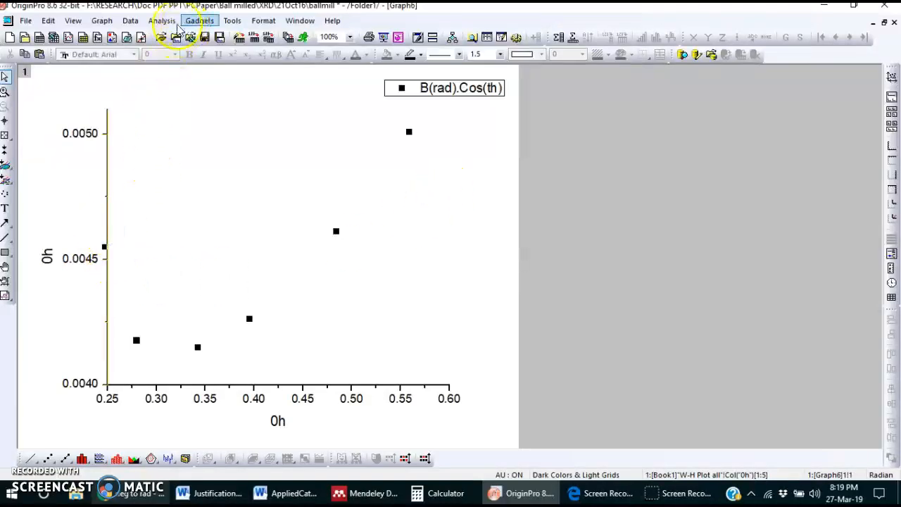
click(171, 21)
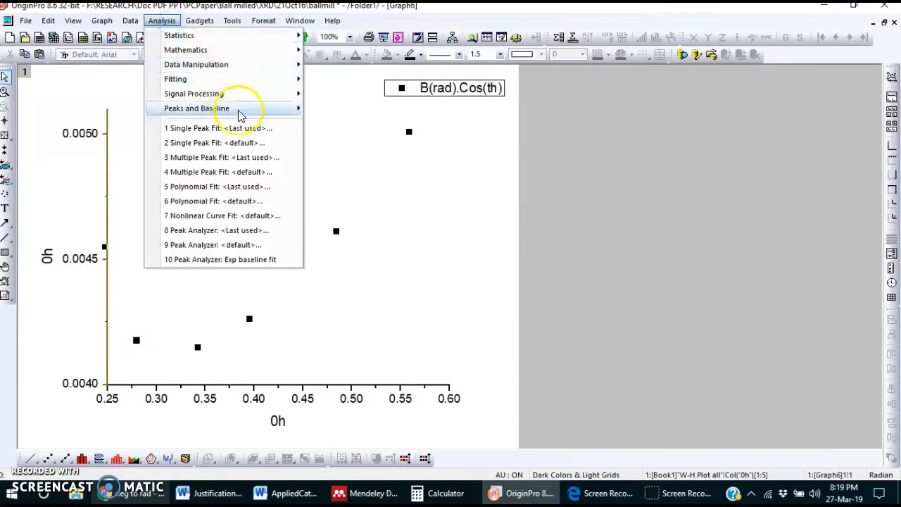
mouse_move(258, 81)
mouse_move(392, 79)
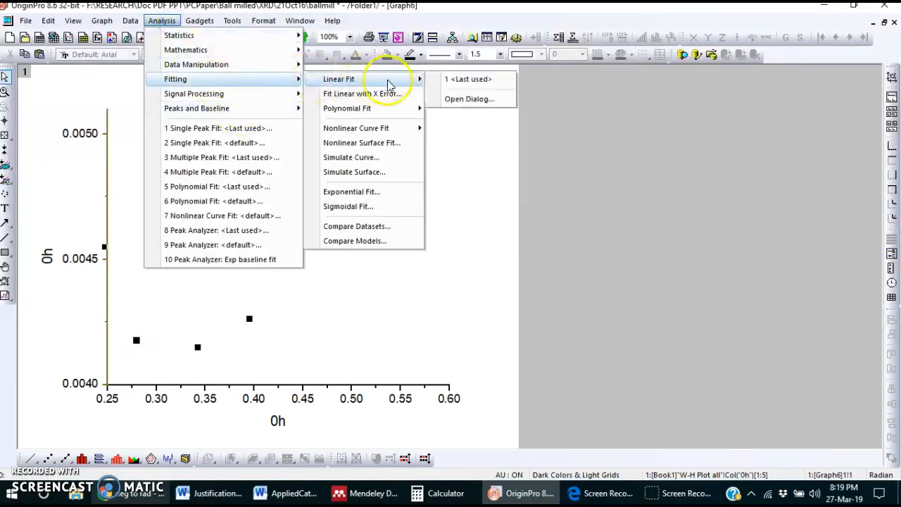
click(456, 96)
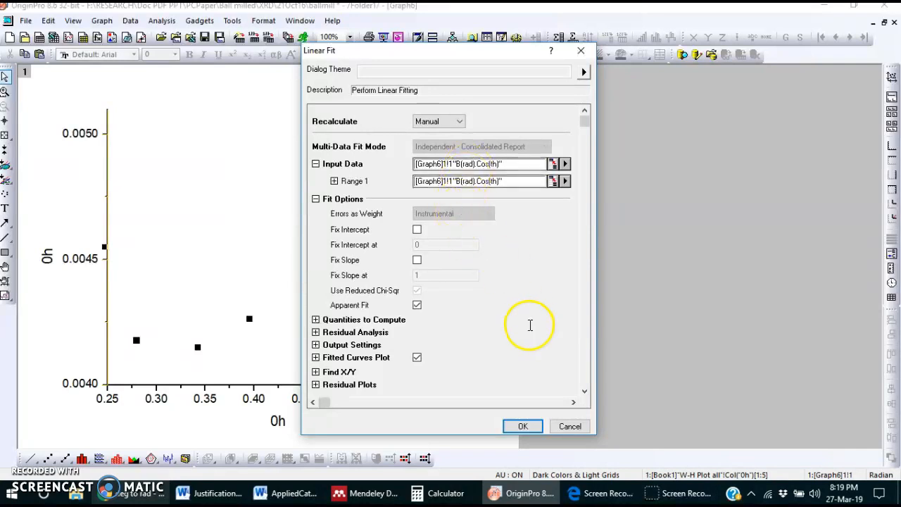
click(523, 426)
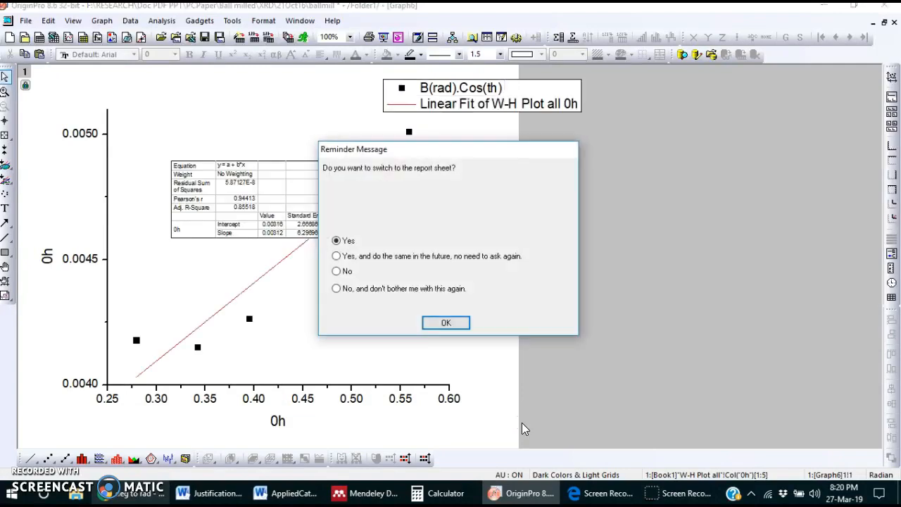
click(336, 271)
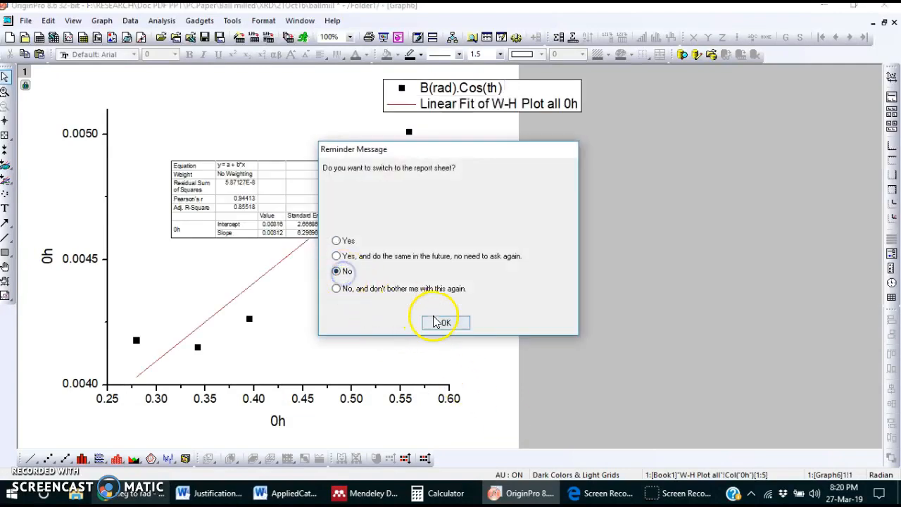
click(443, 321)
Step: Enlarge the linear fit results table on the graph so its intercept and slope rows are readable
click(324, 218)
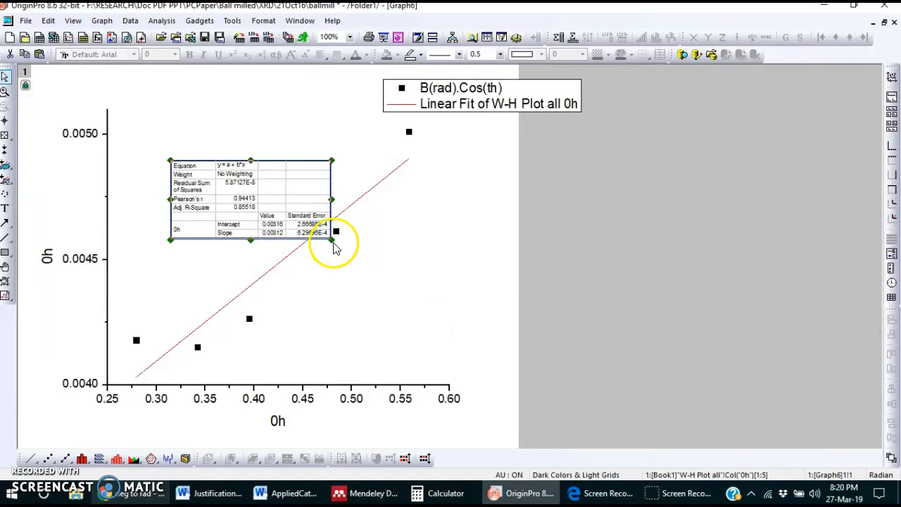
drag(305, 197, 493, 211)
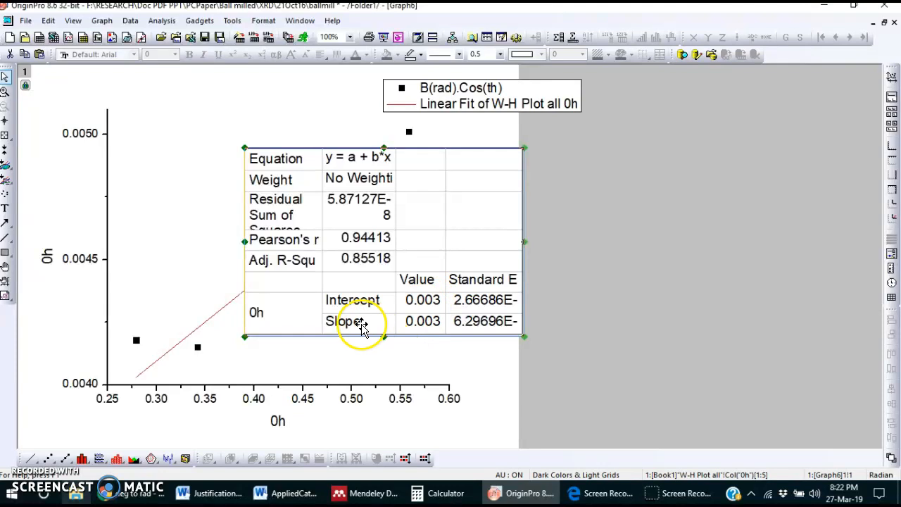
click(426, 329)
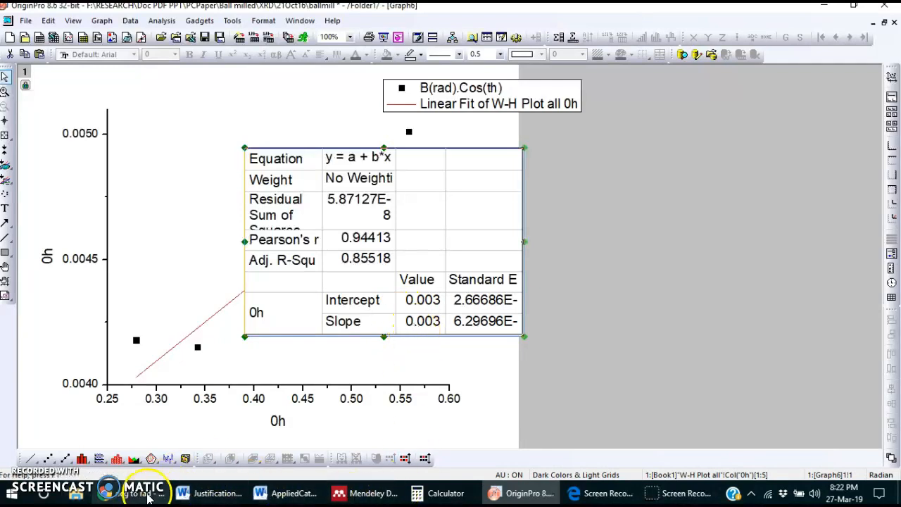
Step: Switch to the browser, check the slope and intercept definitions on the Determination of Size and Strain page, and return to OriginPro
click(144, 494)
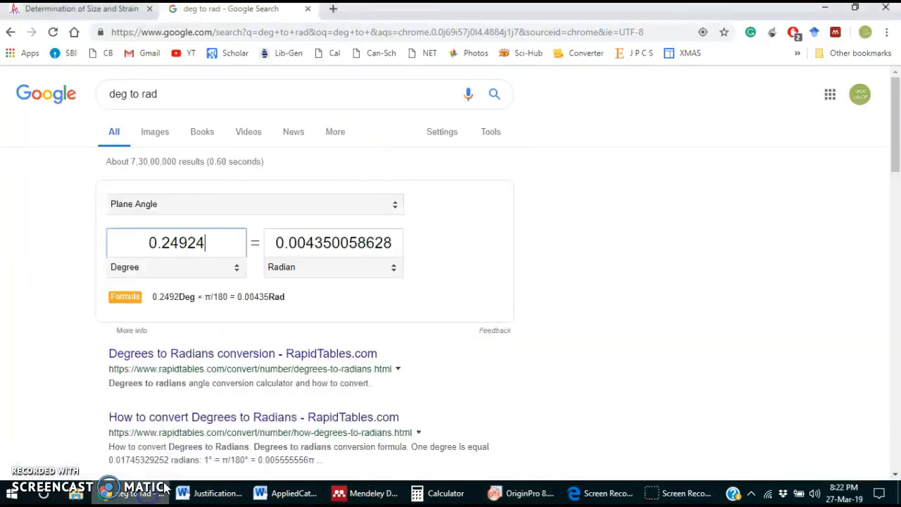
click(101, 8)
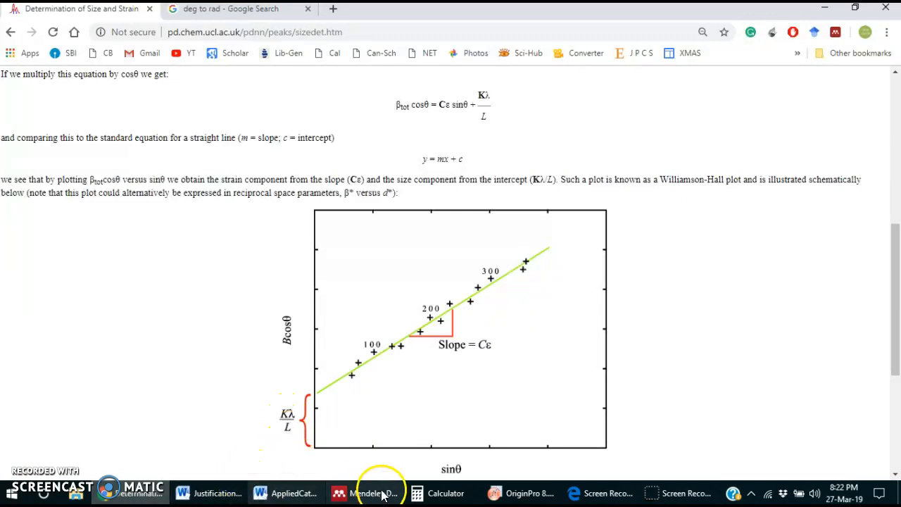
click(525, 493)
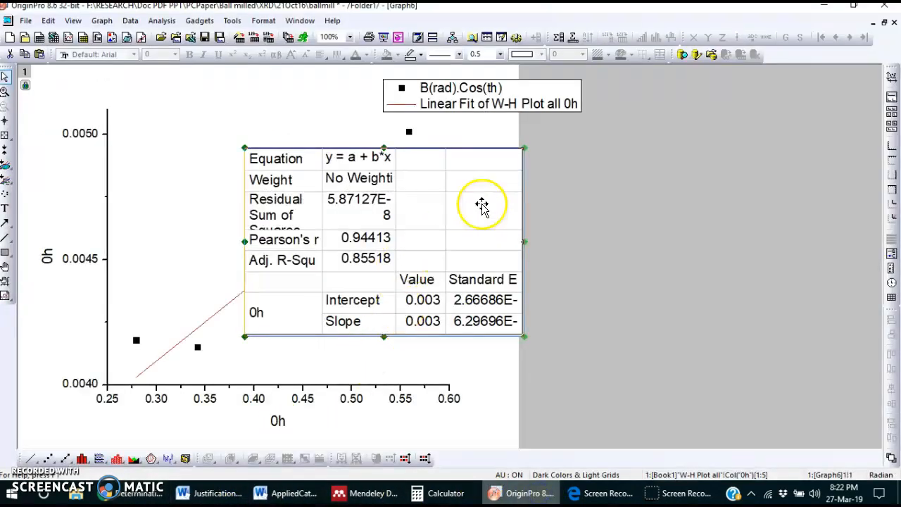
Step: Move the fit results table off the plotted data and read the coordinates of two points on the fitted line with the Screen Reader
drag(486, 200, 776, 162)
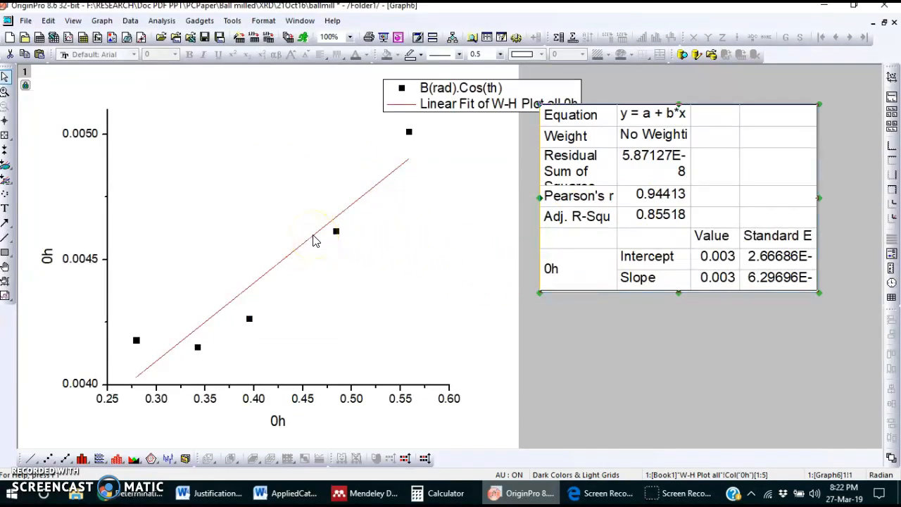
click(6, 122)
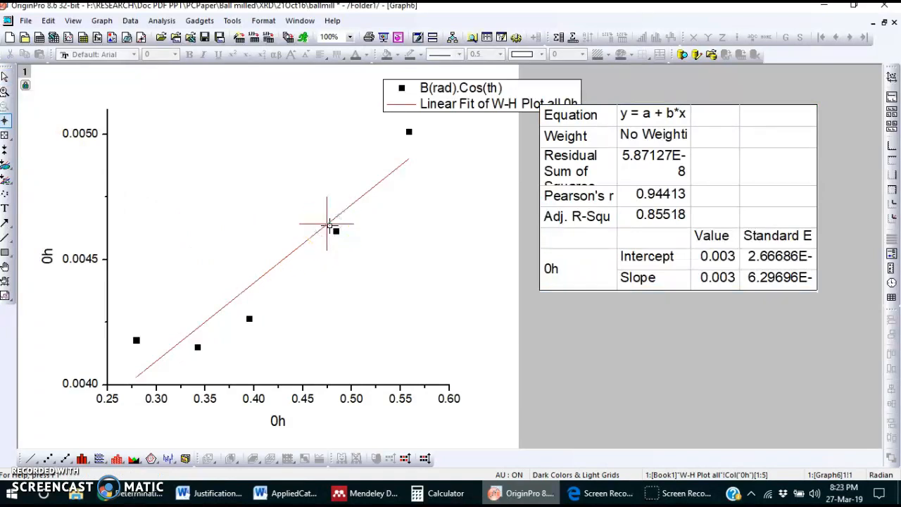
click(4, 134)
click(352, 239)
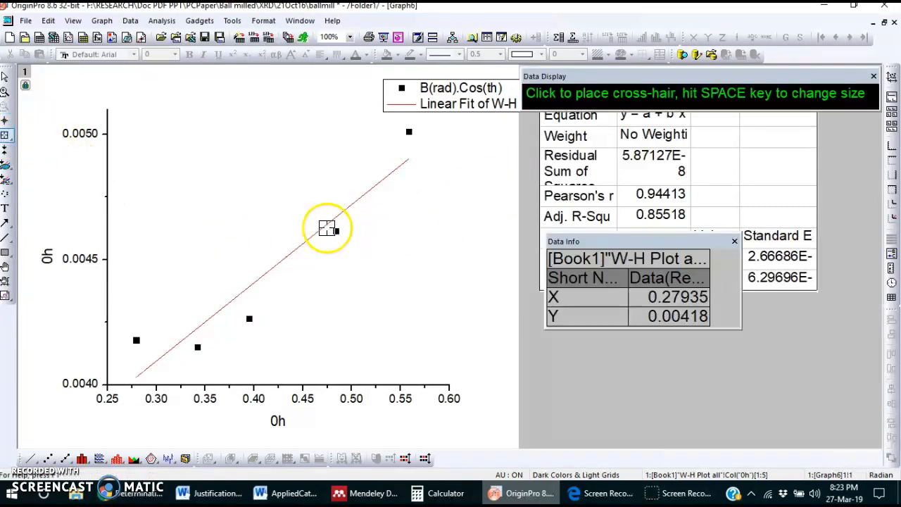
click(5, 121)
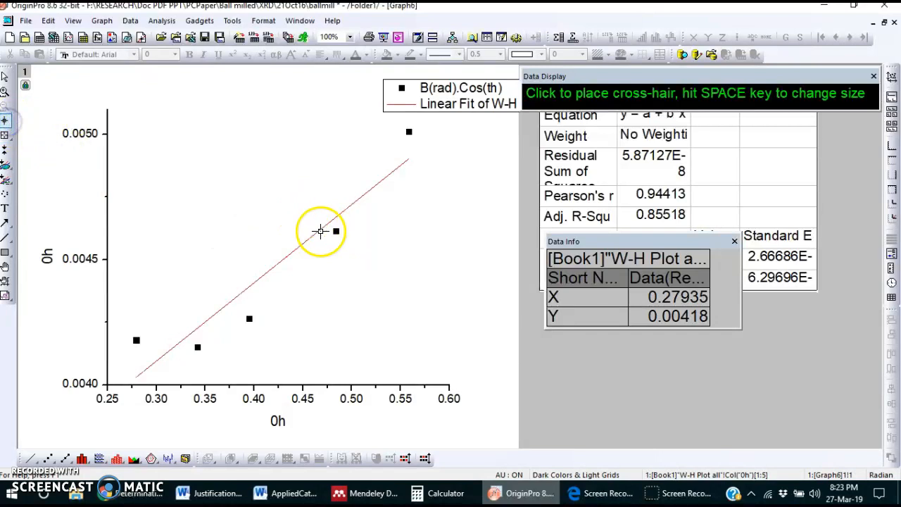
click(320, 230)
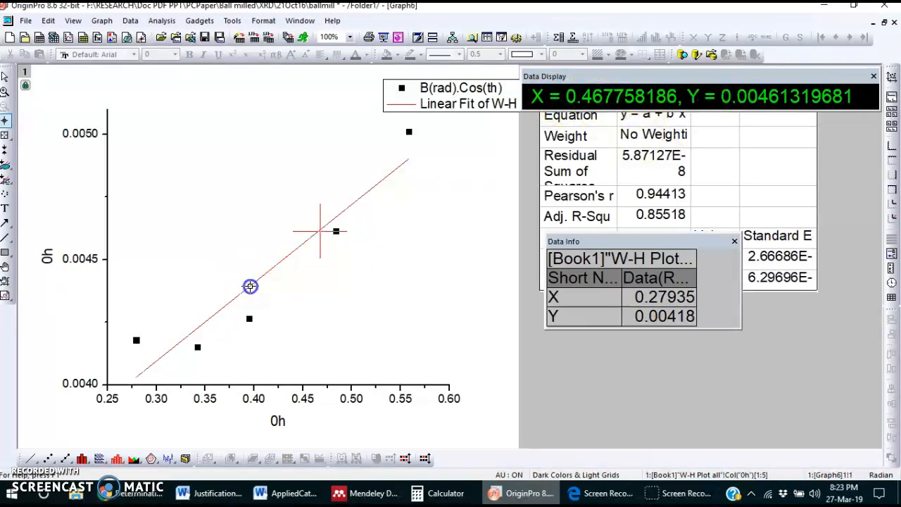
click(250, 286)
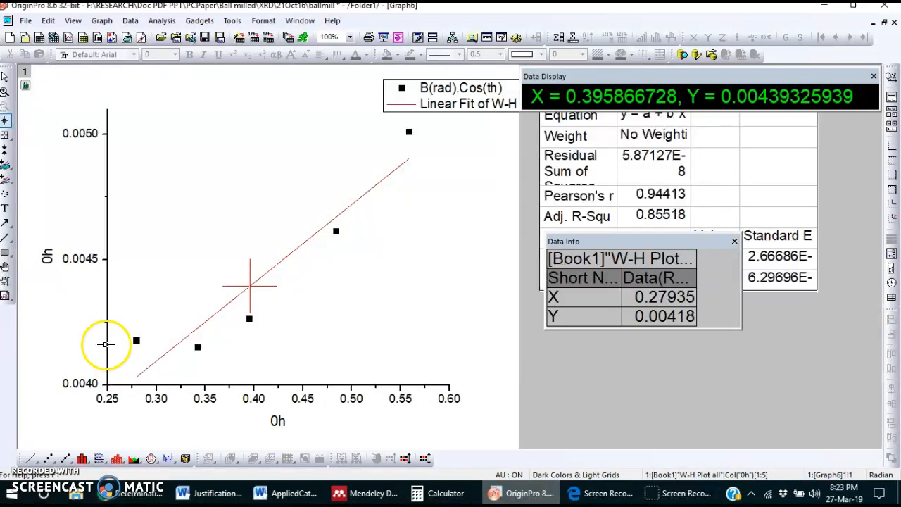
Step: Set the Y axis scale to start from 0.002
click(5, 75)
double_click(107, 337)
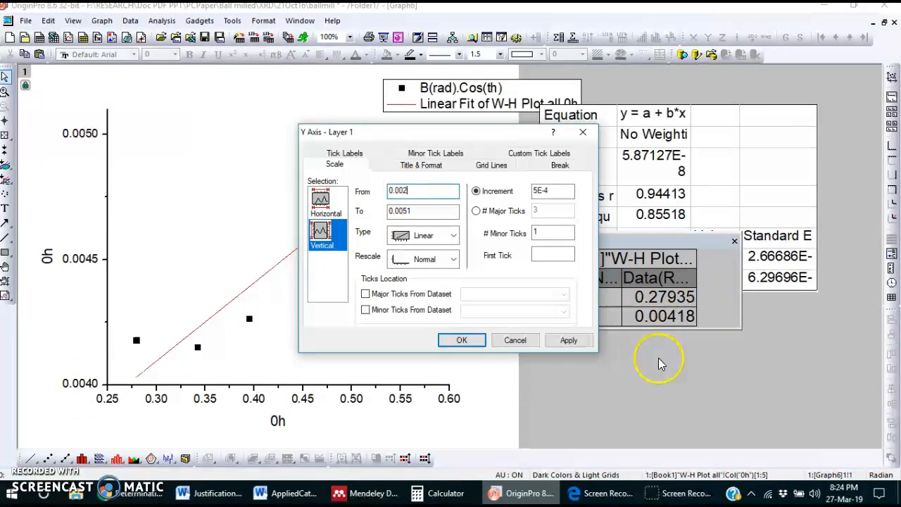
click(569, 341)
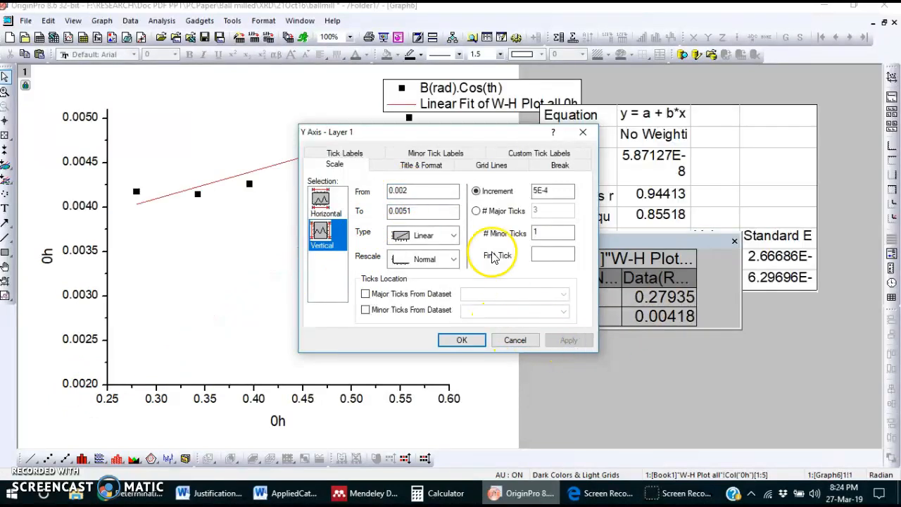
click(461, 340)
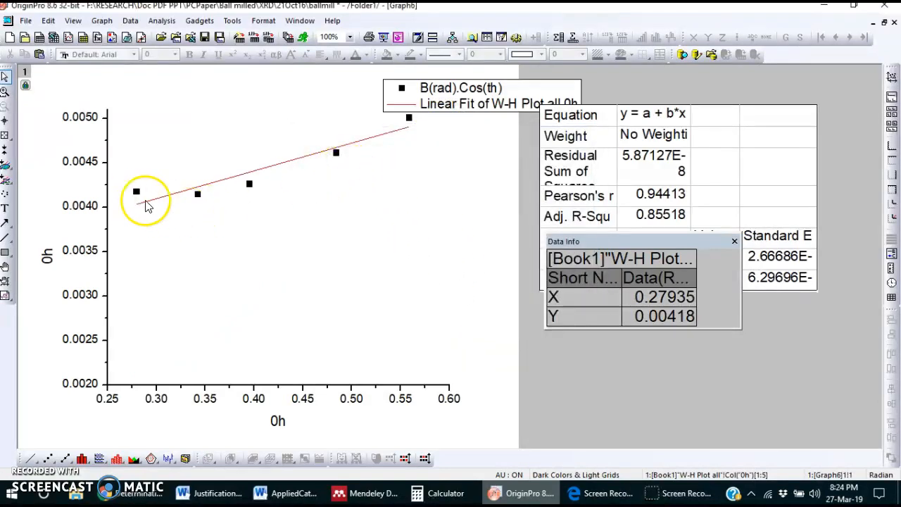
Step: Draw an arrow extending the fitted line back to the Y axis and read the coordinates where it meets the axis
click(6, 223)
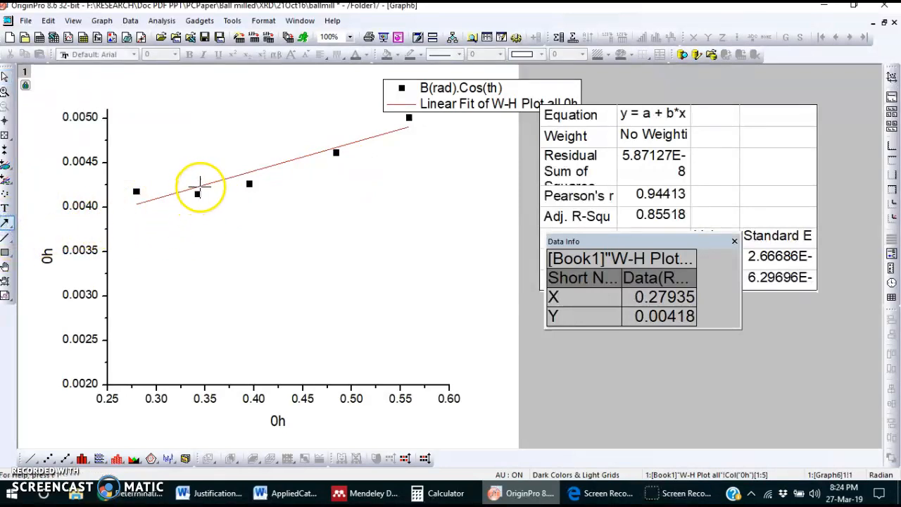
click(217, 181)
drag(216, 181, 121, 207)
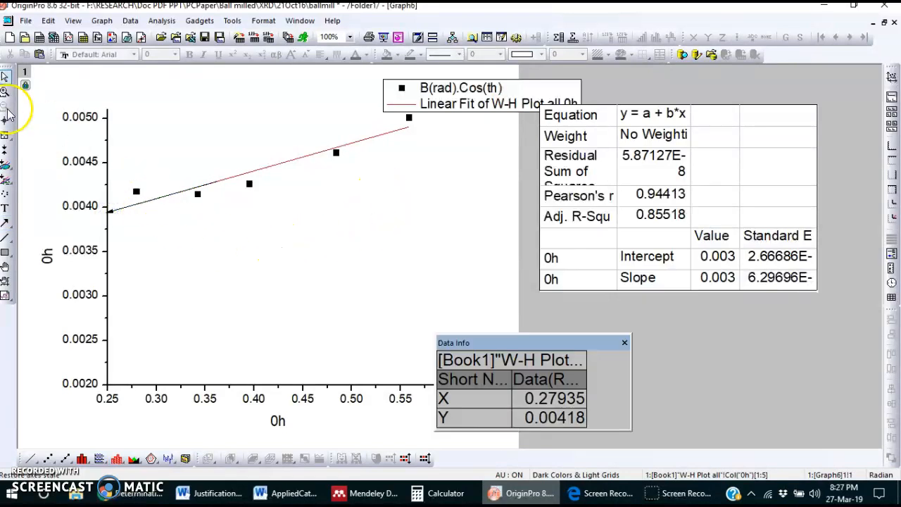
click(6, 119)
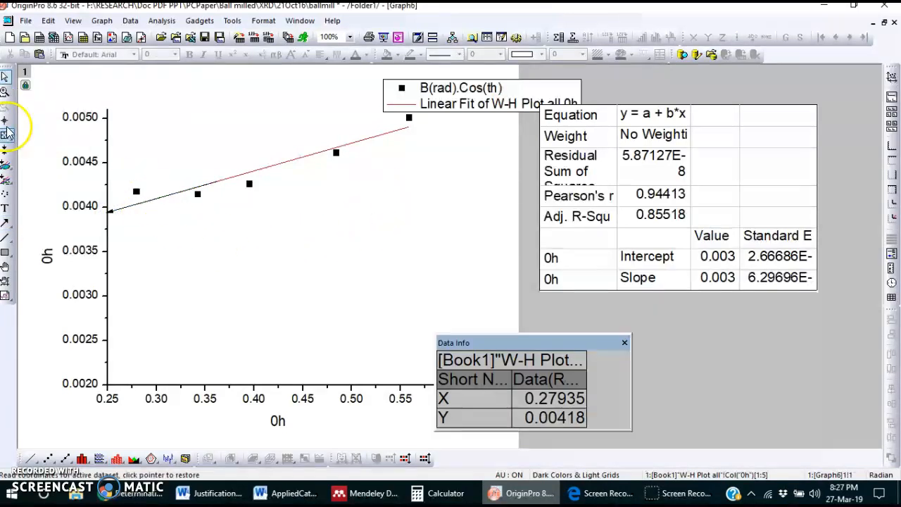
click(106, 213)
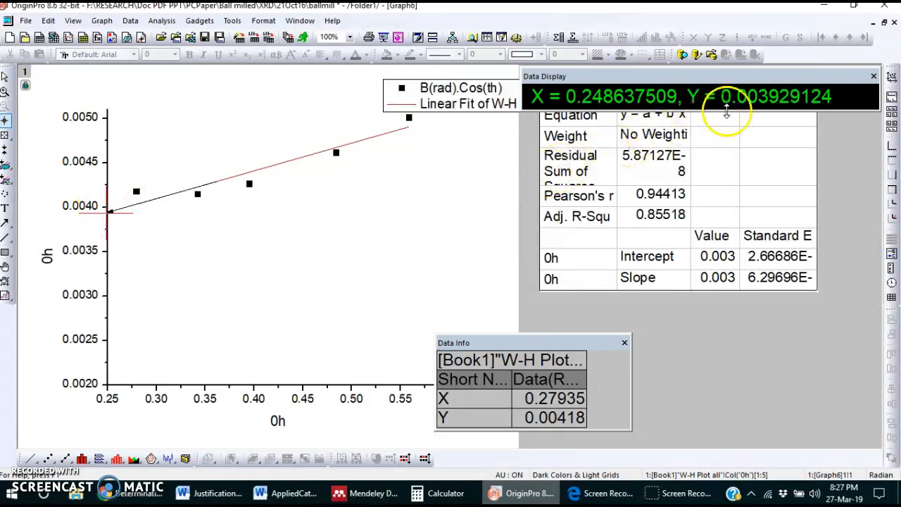